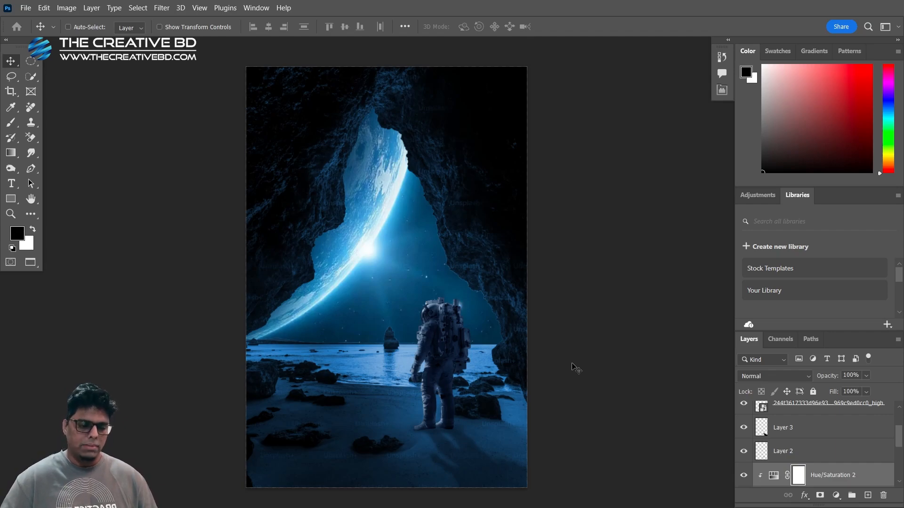
# Compare the finished astronaut composite with the original cave photo by isolating the Background layer and restoring all layers
pyautogui.scroll(-3, 797, 413)
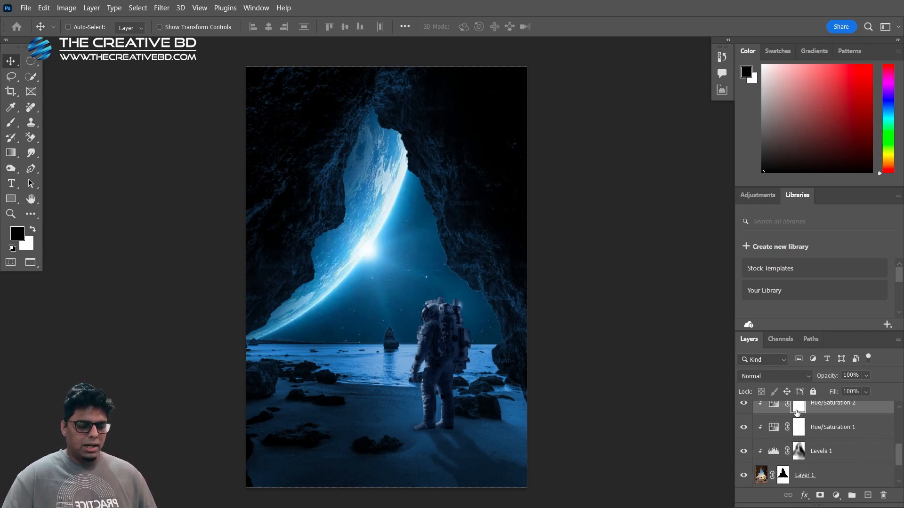
pyautogui.keyDown('alt'); pyautogui.click(744, 476); pyautogui.keyUp('alt')
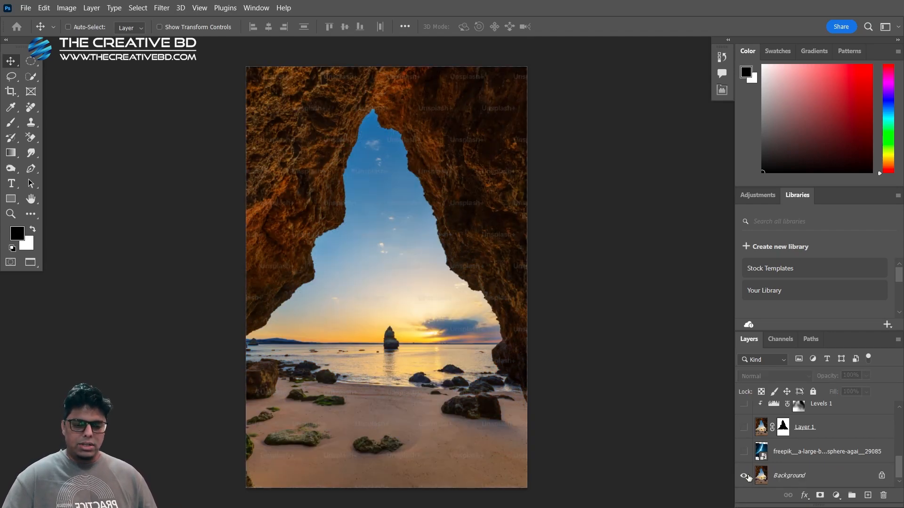
pyautogui.keyDown('alt'); pyautogui.click(745, 475); pyautogui.keyUp('alt')
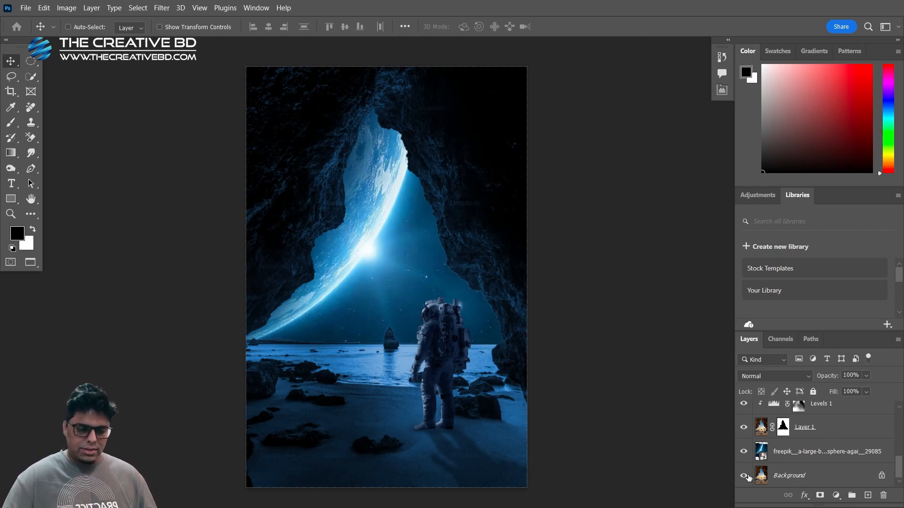
pyautogui.keyDown('alt'); pyautogui.click(744, 476); pyautogui.keyUp('alt')
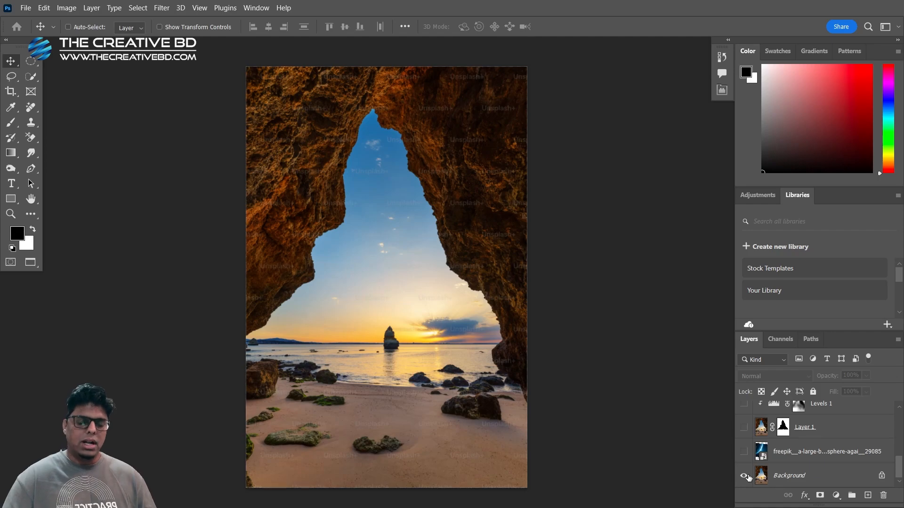
pyautogui.keyDown('alt'); pyautogui.click(744, 476); pyautogui.keyUp('alt')
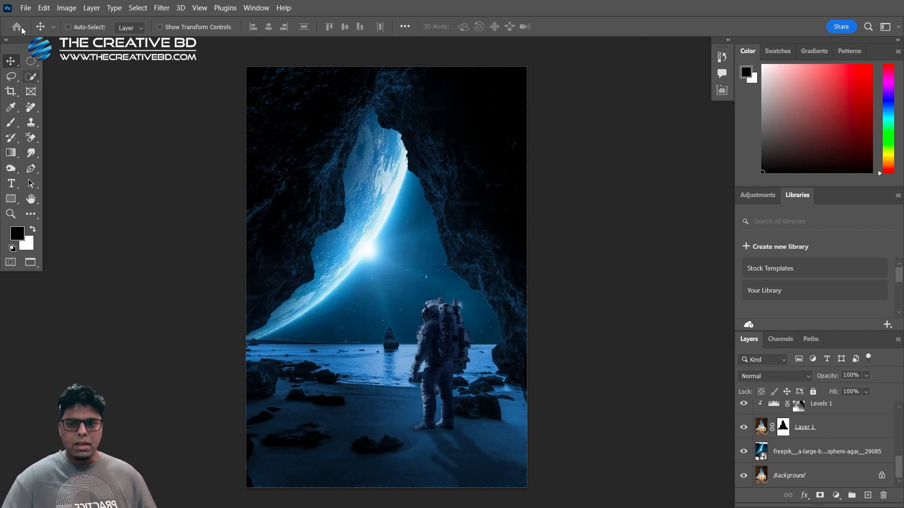
pyautogui.click(25, 8)
pyautogui.click(43, 32)
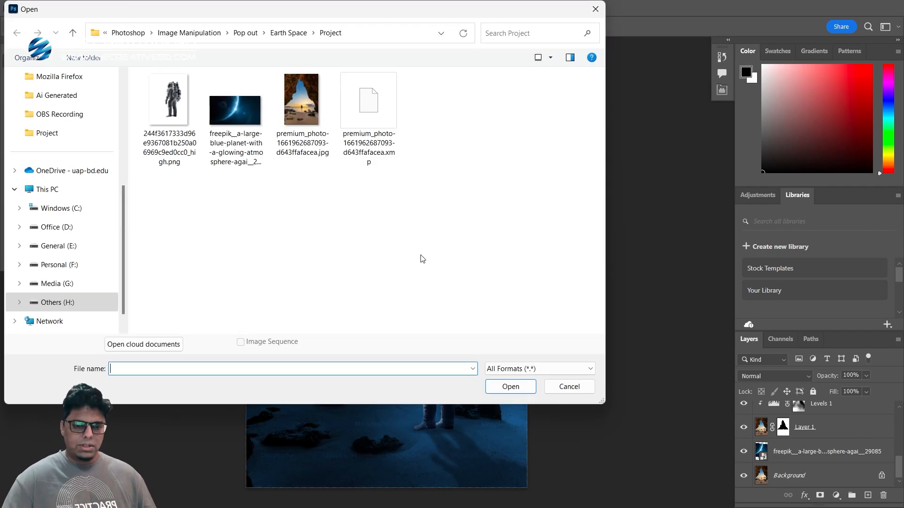
pyautogui.click(314, 98)
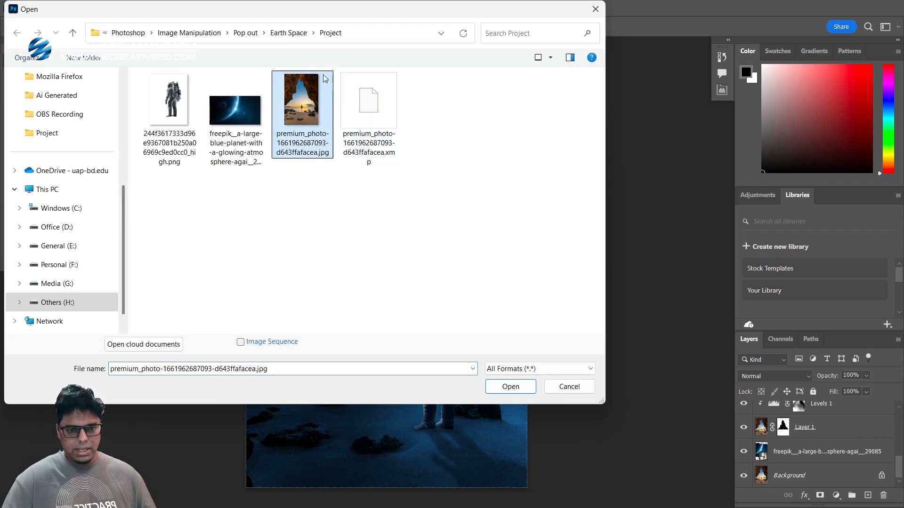
pyautogui.doubleClick(303, 113)
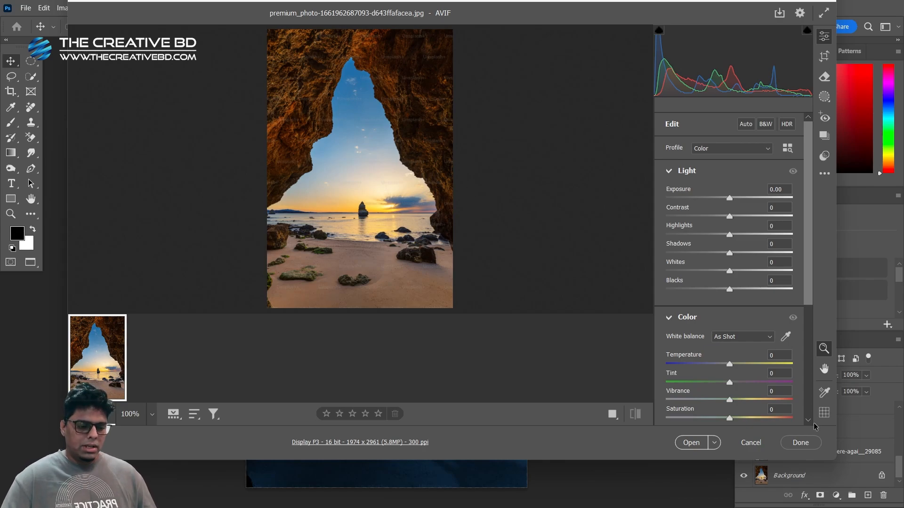
pyautogui.click(690, 443)
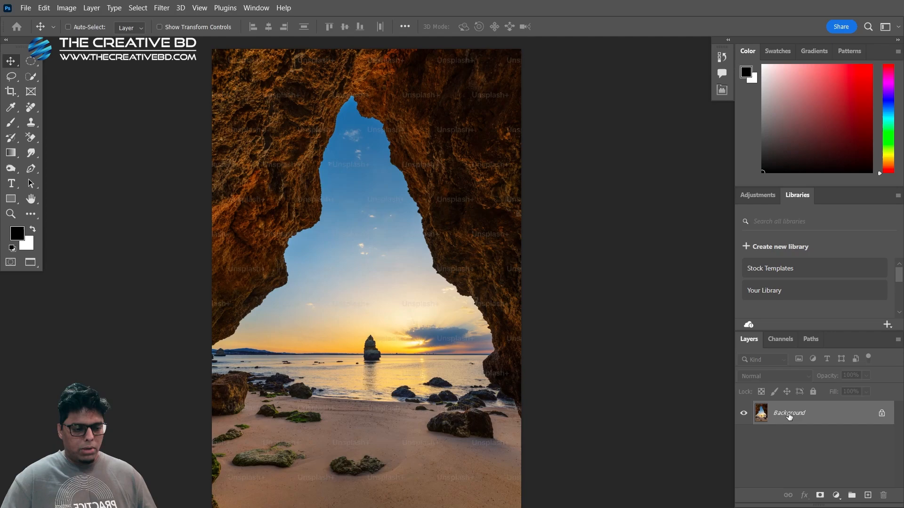
pyautogui.hotkey('ctrl', 'j')
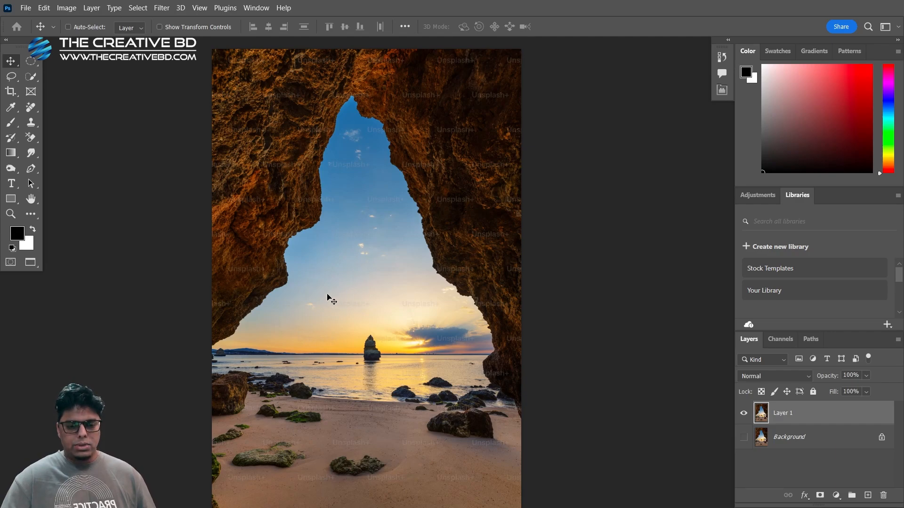
# Select the sky in the cave opening with the Quick Selection tool, invert the selection and mask the sky out of Layer 1
pyautogui.click(32, 78)
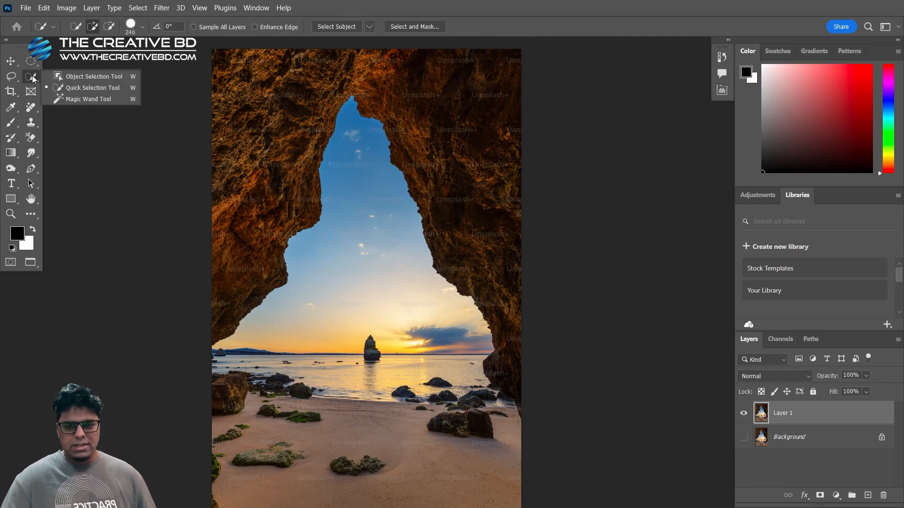
pyautogui.click(70, 88)
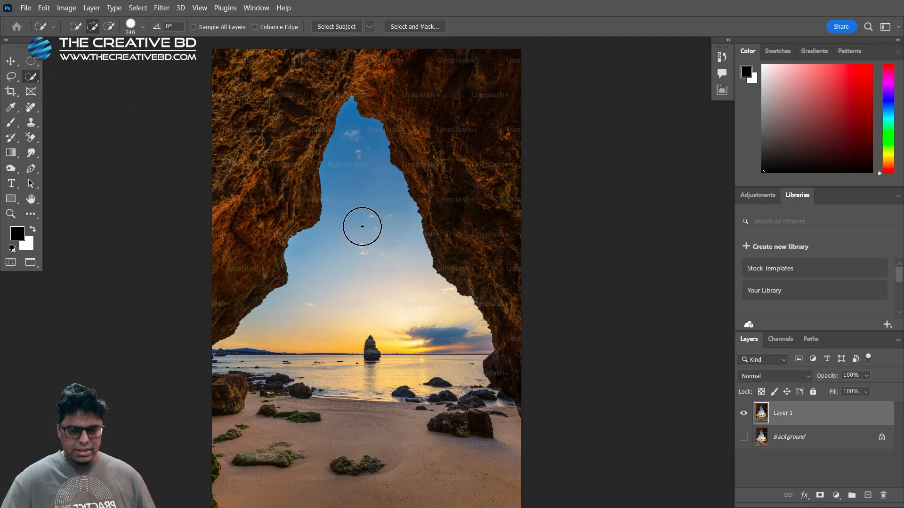
pyautogui.moveTo(376, 246); pyautogui.dragTo(363, 218)
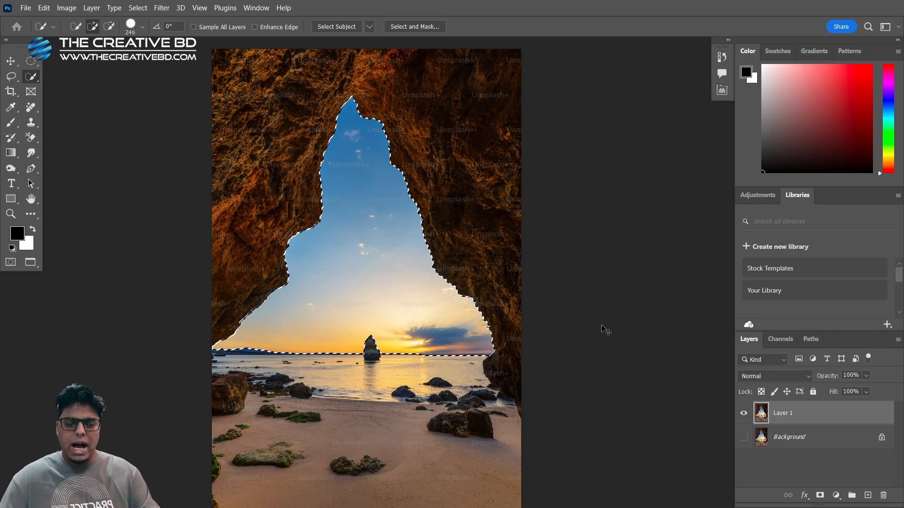
pyautogui.hotkey('ctrl', 'shift', 'i')
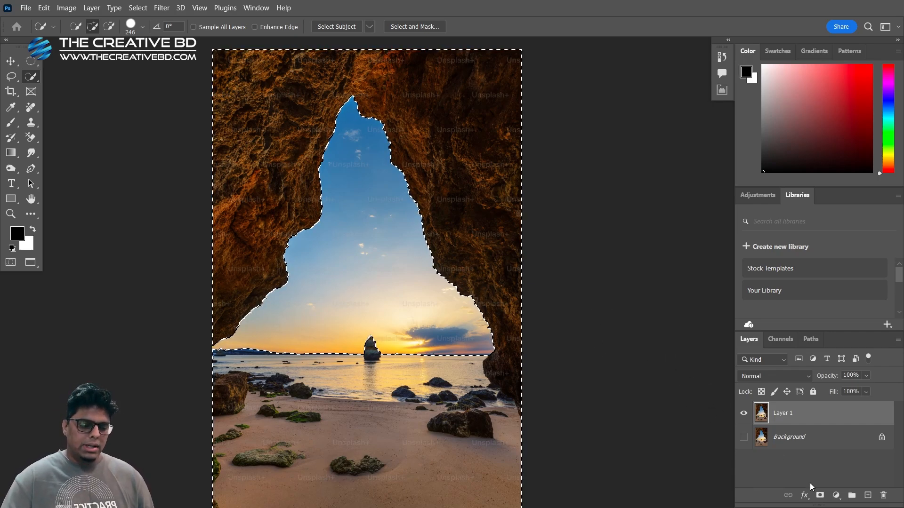
pyautogui.click(819, 495)
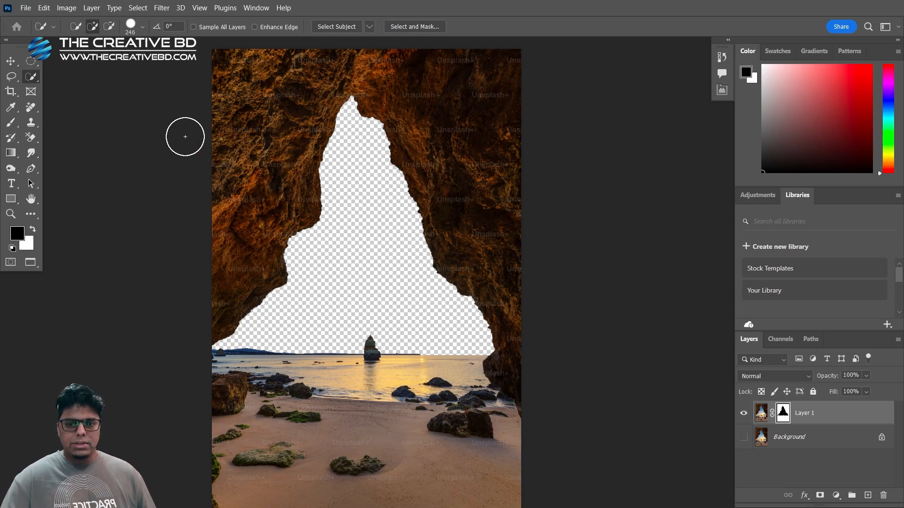
# Place the freepik large blue planet image into the document as an embedded object
pyautogui.click(25, 8)
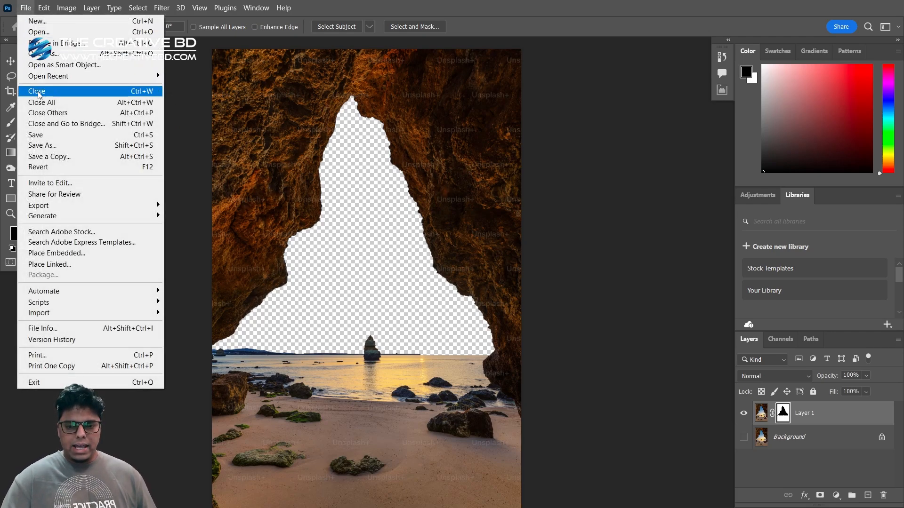
pyautogui.click(65, 253)
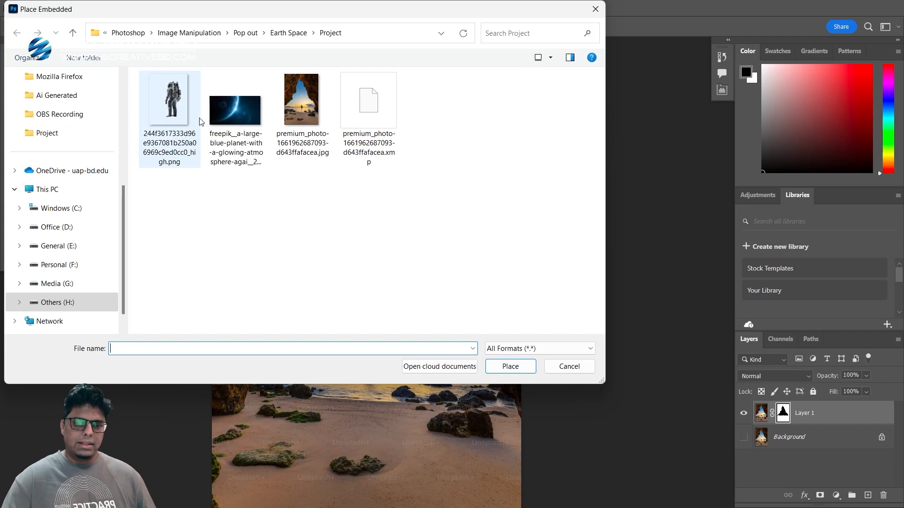
pyautogui.doubleClick(214, 106)
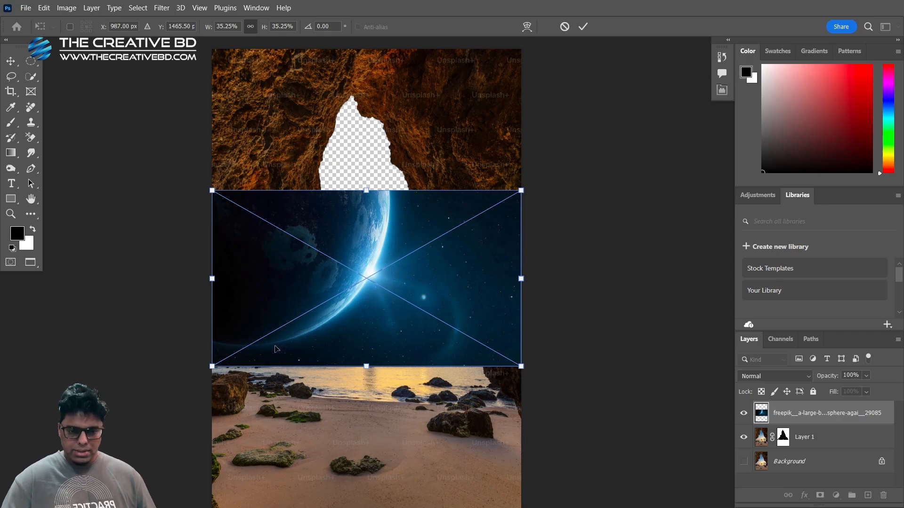
# Scale the placed planet image to about 61% and move it up over the cave opening
pyautogui.moveTo(524, 370); pyautogui.dragTo(640, 433)
pyautogui.moveTo(522, 310); pyautogui.dragTo(511, 251)
pyautogui.moveTo(633, 370); pyautogui.dragTo(606, 351)
pyautogui.moveTo(527, 262)
pyautogui.mouseDown()
pyautogui.moveTo(533, 287)
pyautogui.moveTo(532, 279)
pyautogui.mouseUp()
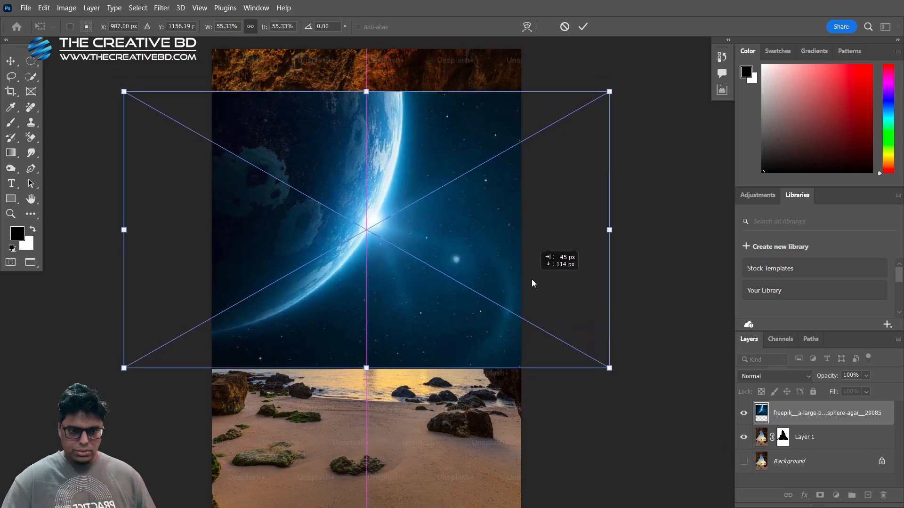
pyautogui.moveTo(620, 369); pyautogui.dragTo(634, 375)
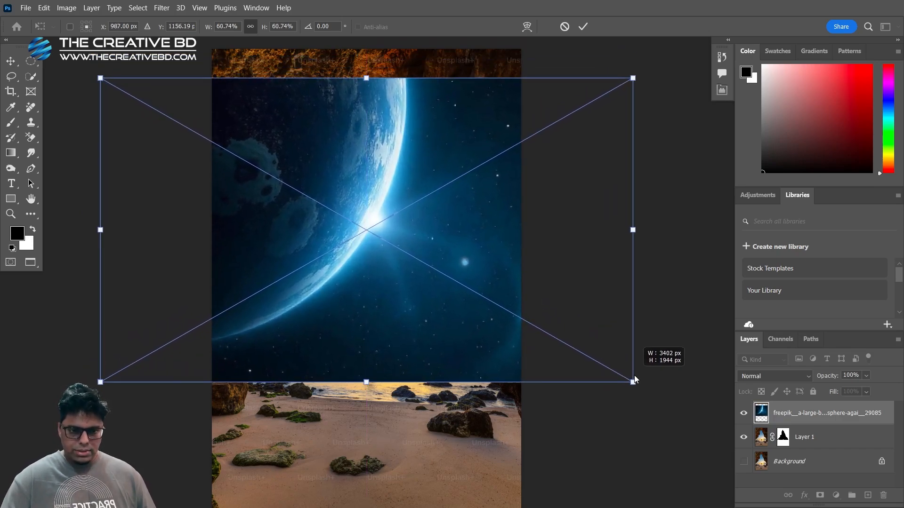
pyautogui.press('Return')
pyautogui.press('w')
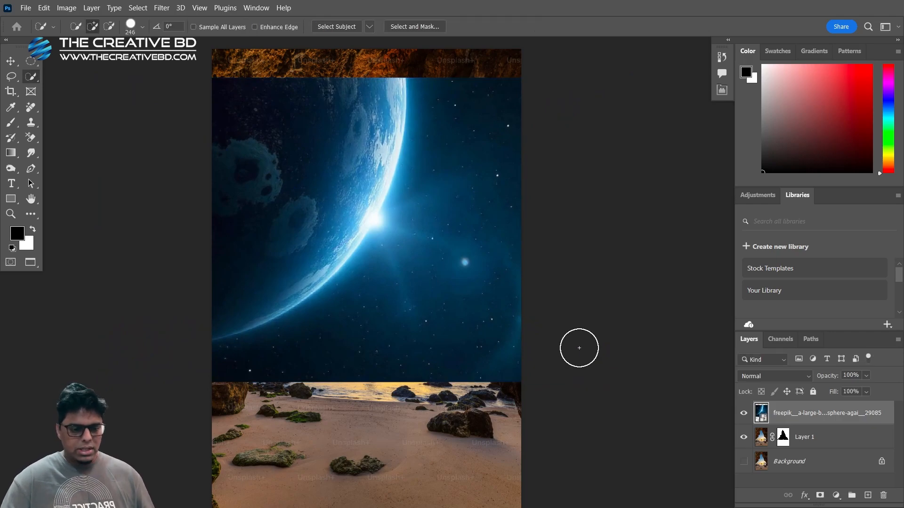
# Move the planet layer beneath Layer 1 and shift the planet slightly left and down within the cave opening
pyautogui.moveTo(832, 414); pyautogui.dragTo(830, 448)
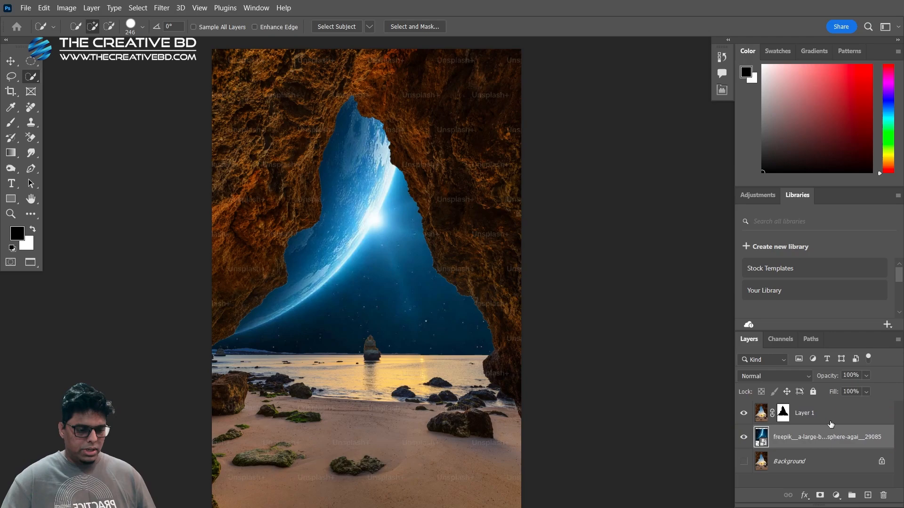
pyautogui.click(12, 61)
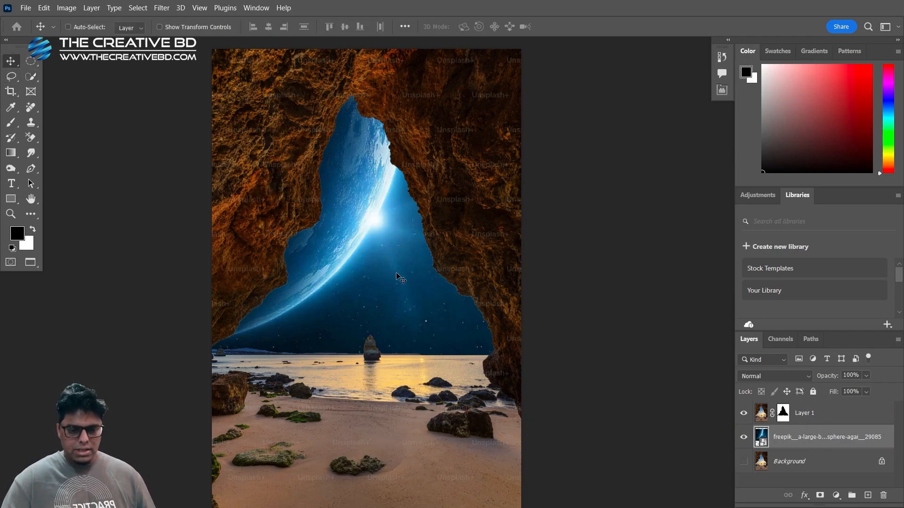
pyautogui.moveTo(398, 275); pyautogui.dragTo(370, 278)
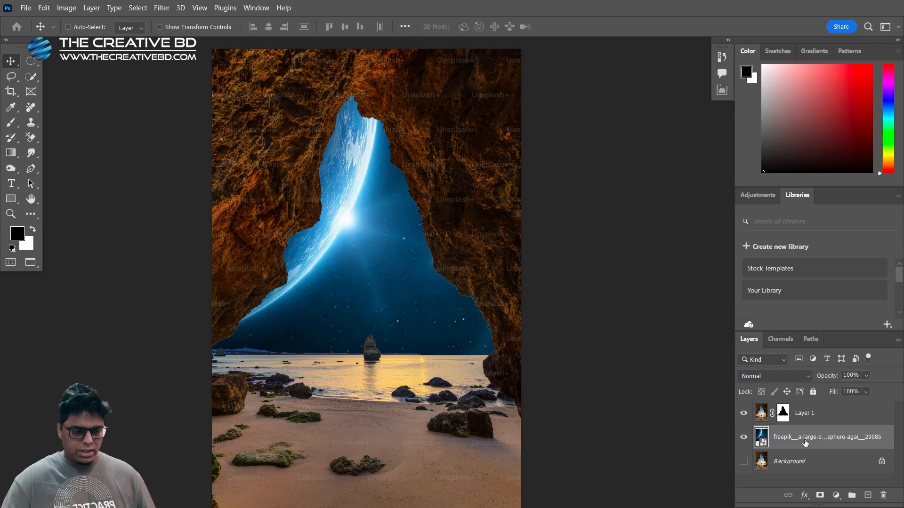
pyautogui.moveTo(401, 311)
pyautogui.mouseDown()
pyautogui.moveTo(388, 312)
pyautogui.moveTo(405, 323)
pyautogui.mouseUp()
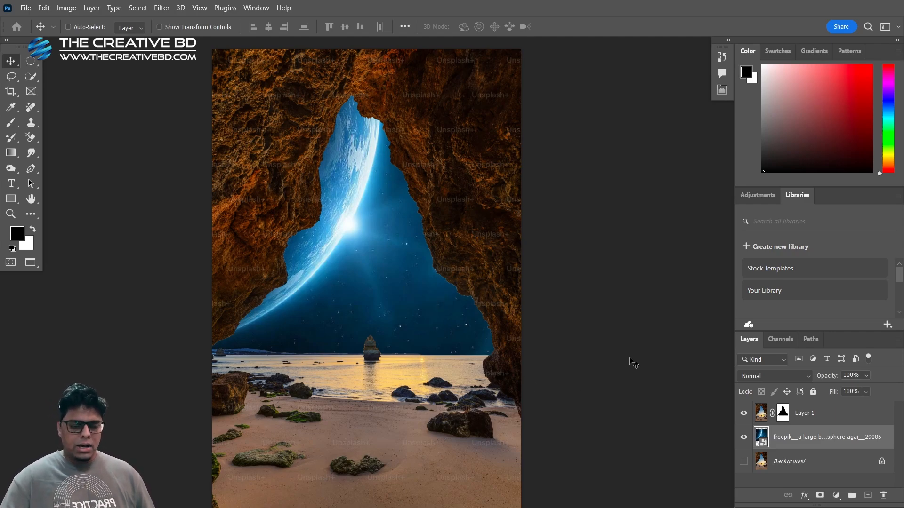
# Add a Levels adjustment layer directly above the masked cave layer, Layer 1
pyautogui.click(851, 419)
pyautogui.click(743, 413)
pyautogui.click(743, 413)
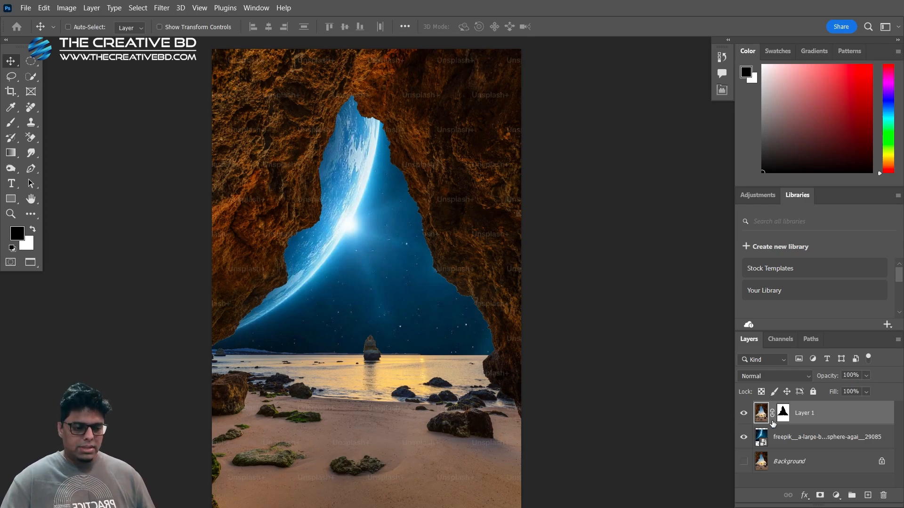
pyautogui.click(836, 495)
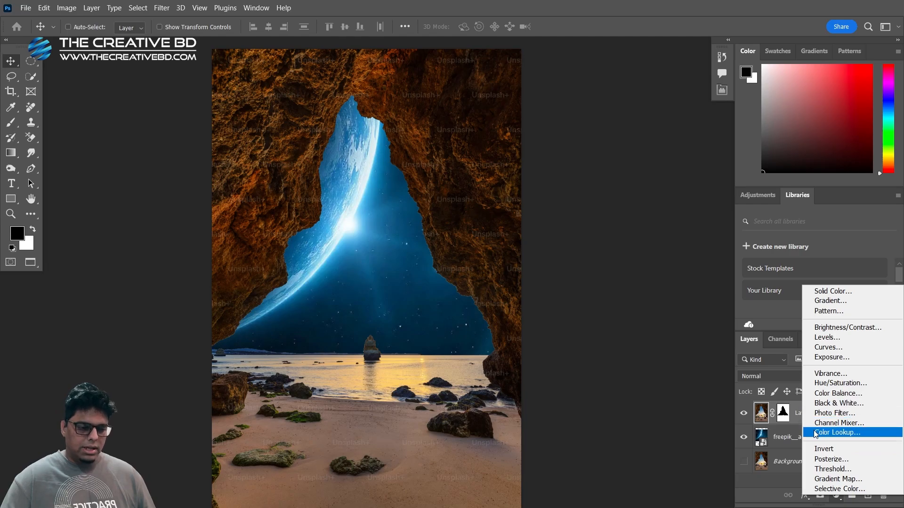
pyautogui.click(764, 479)
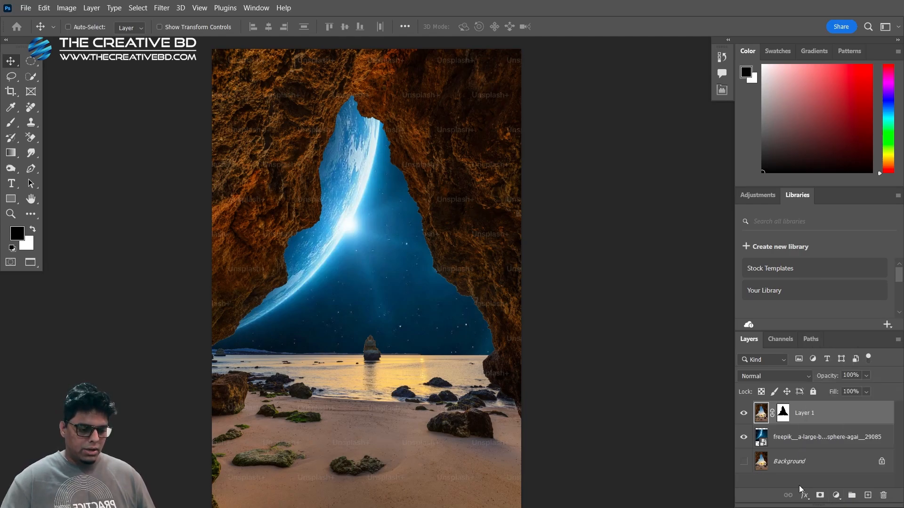
pyautogui.click(837, 495)
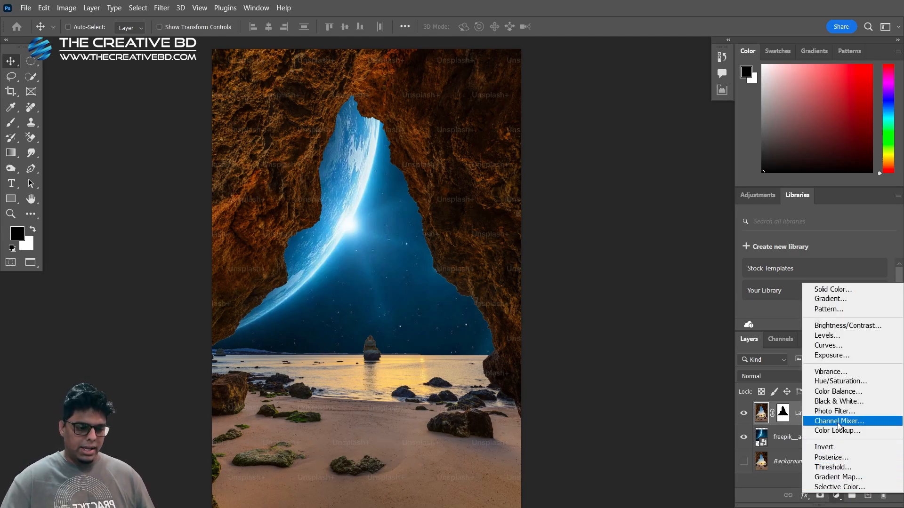
pyautogui.click(837, 335)
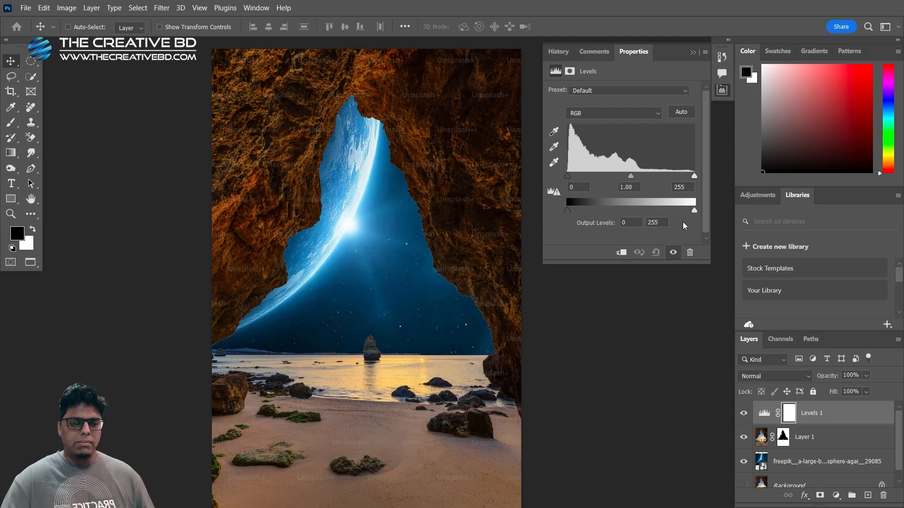
pyautogui.moveTo(693, 210)
pyautogui.mouseDown()
pyautogui.moveTo(657, 212)
pyautogui.moveTo(708, 210)
pyautogui.mouseUp()
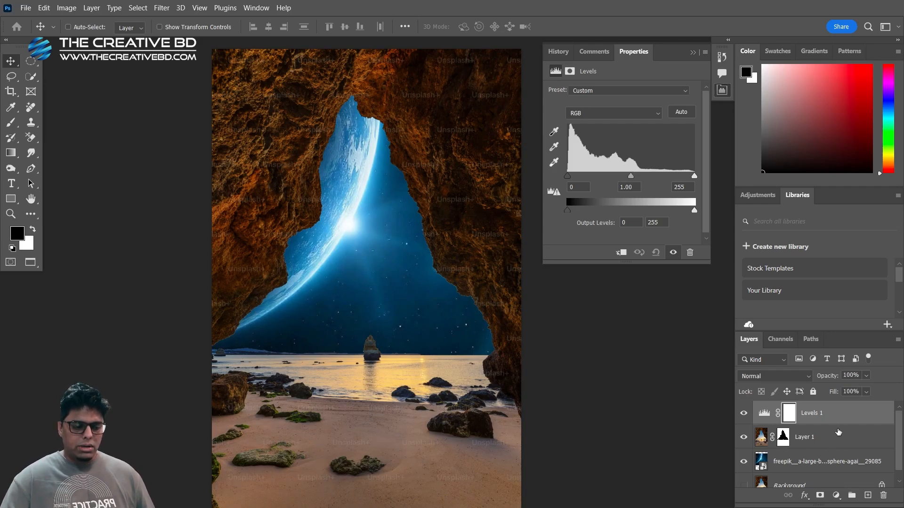
# Clip the Levels adjustment to Layer 1 so that it affects only the cave and beach
pyautogui.moveTo(841, 432); pyautogui.dragTo(845, 423)
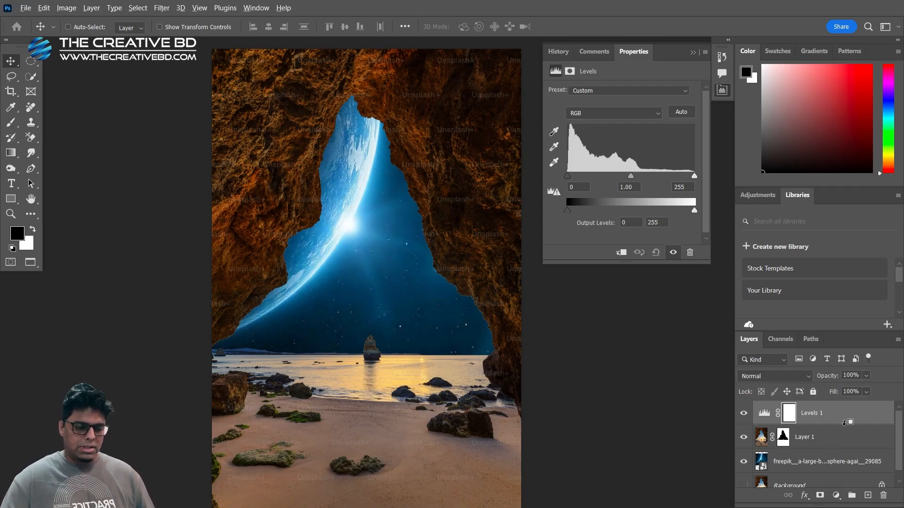
pyautogui.keyDown('alt'); pyautogui.click(845, 424); pyautogui.keyUp('alt')
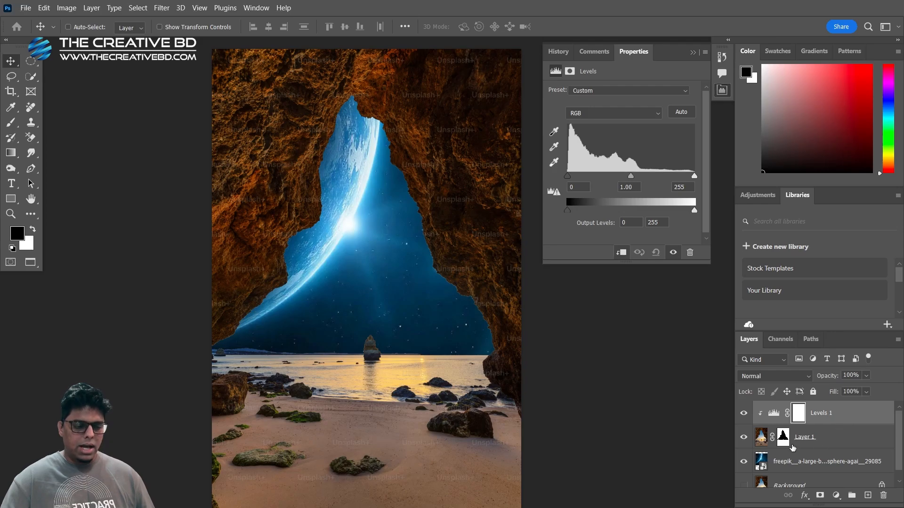
pyautogui.click(621, 256)
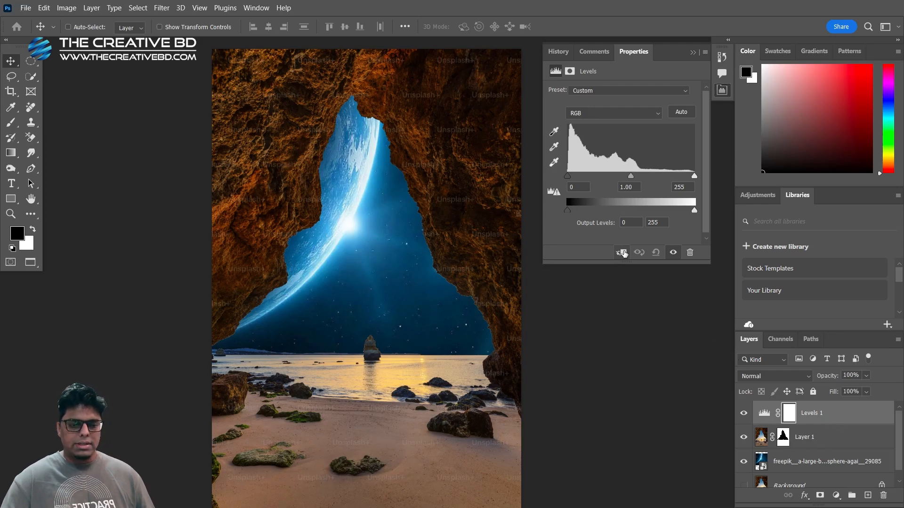
pyautogui.click(623, 253)
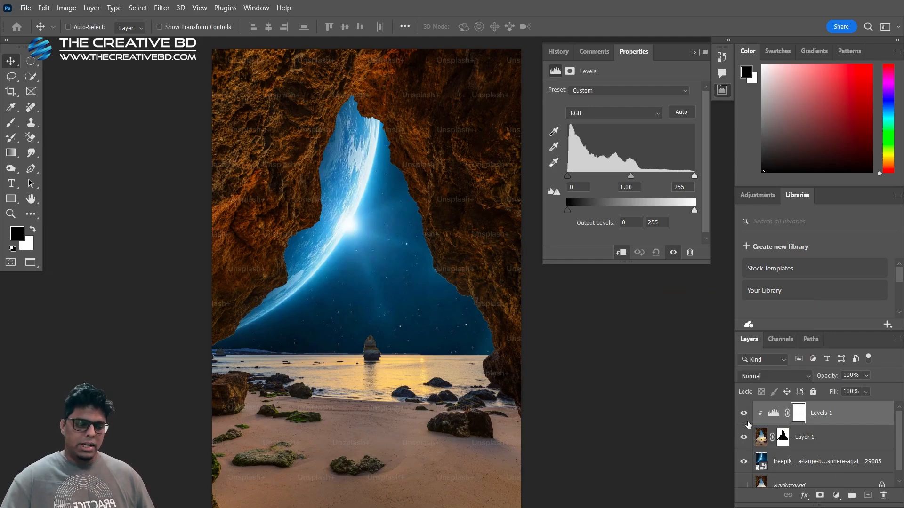
# Lower the white output level of the Levels adjustment to 81 and target its layer mask
pyautogui.moveTo(694, 212); pyautogui.dragTo(609, 208)
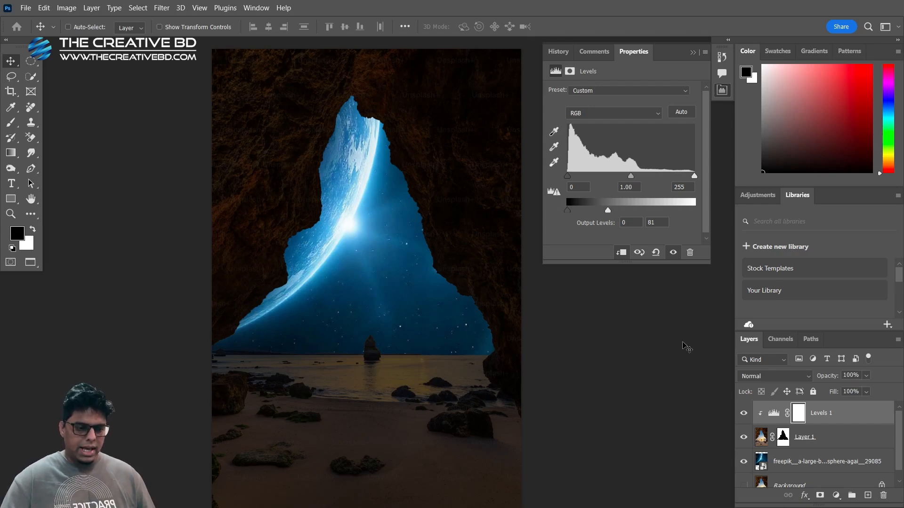
pyautogui.click(800, 416)
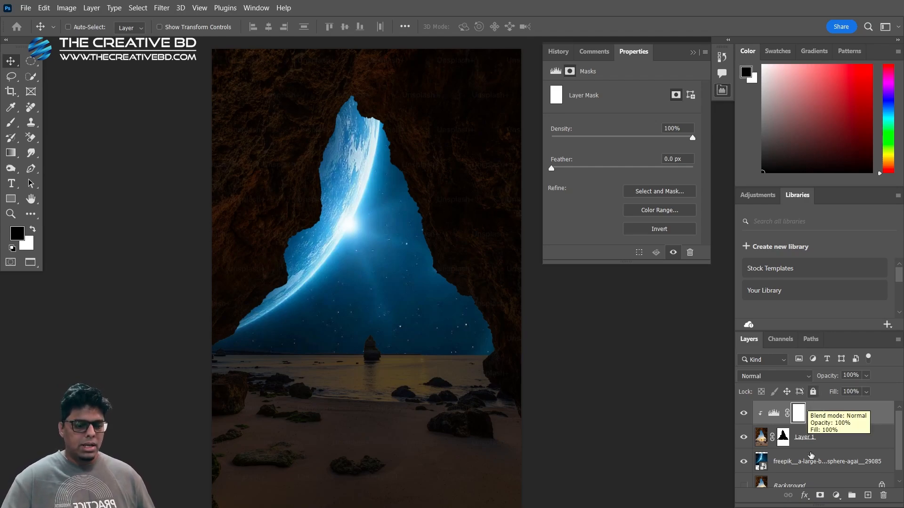
pyautogui.click(693, 53)
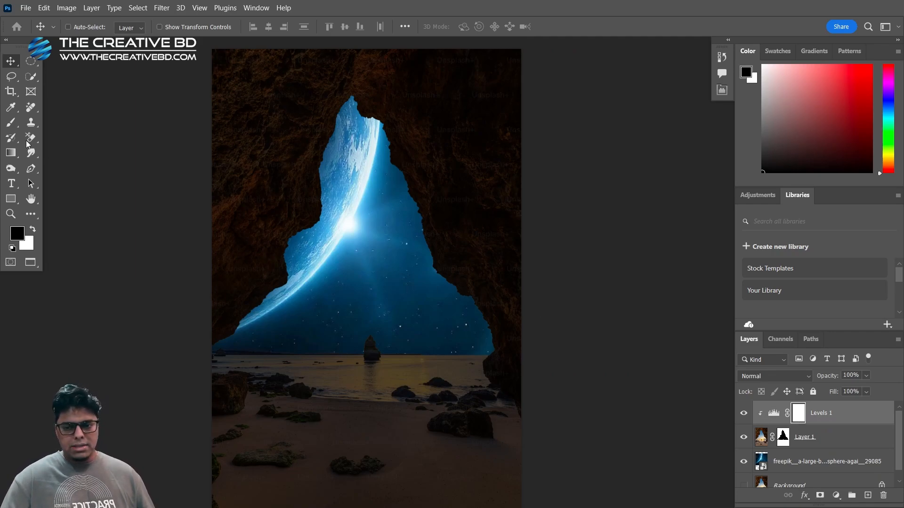
# Set up a soft round brush at 18% opacity with black for painting on the Levels mask
pyautogui.click(10, 123)
pyautogui.click(47, 128)
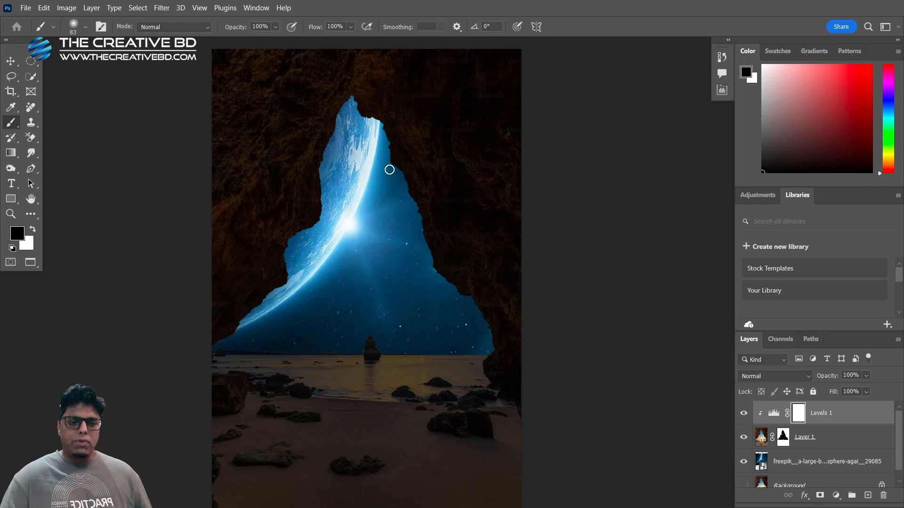
pyautogui.scroll(2, 360, 112)
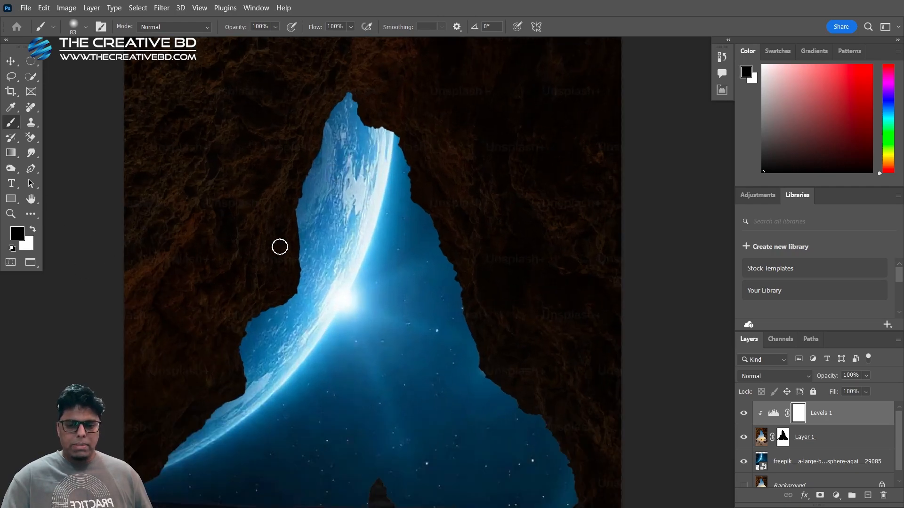
pyautogui.moveTo(314, 188); pyautogui.dragTo(278, 226)
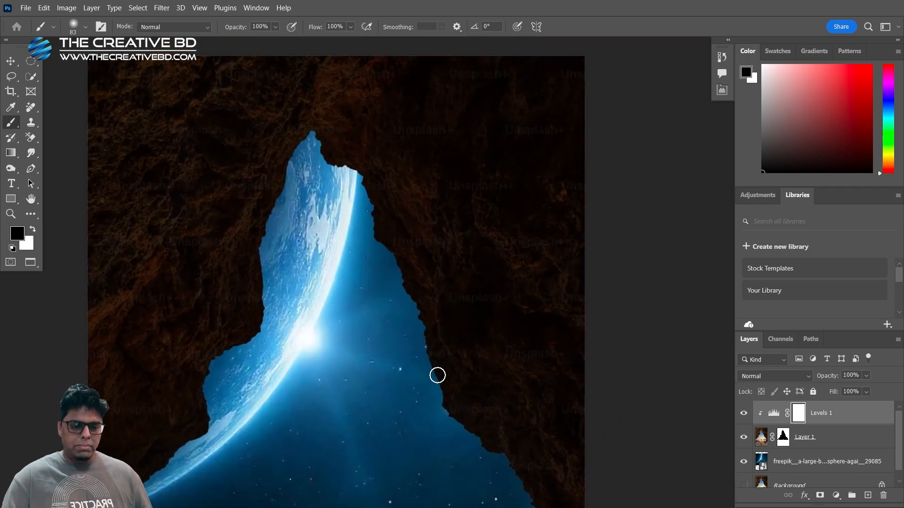
pyautogui.moveTo(451, 399); pyautogui.dragTo(474, 369)
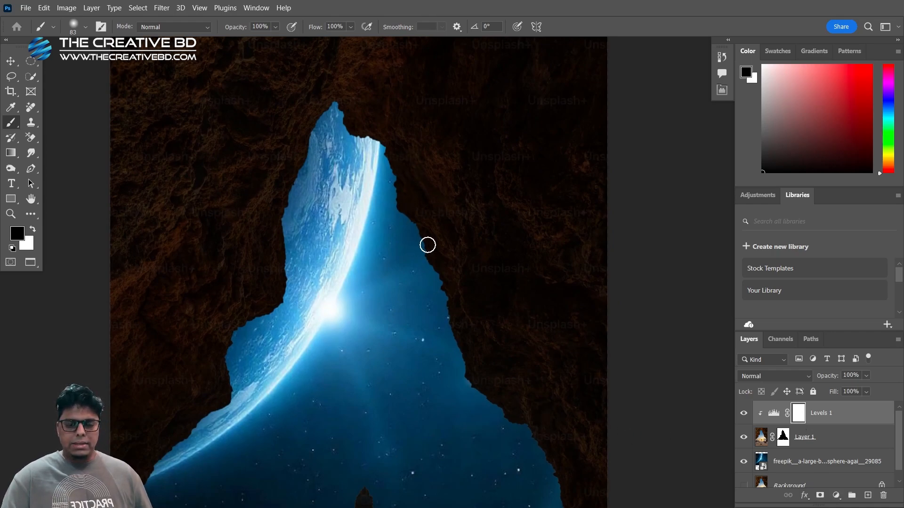
pyautogui.rightClick(310, 165)
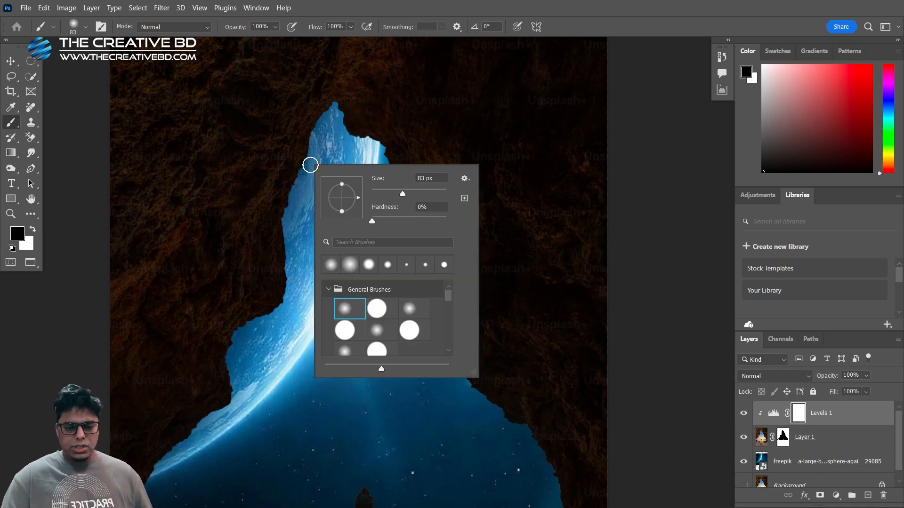
pyautogui.doubleClick(352, 311)
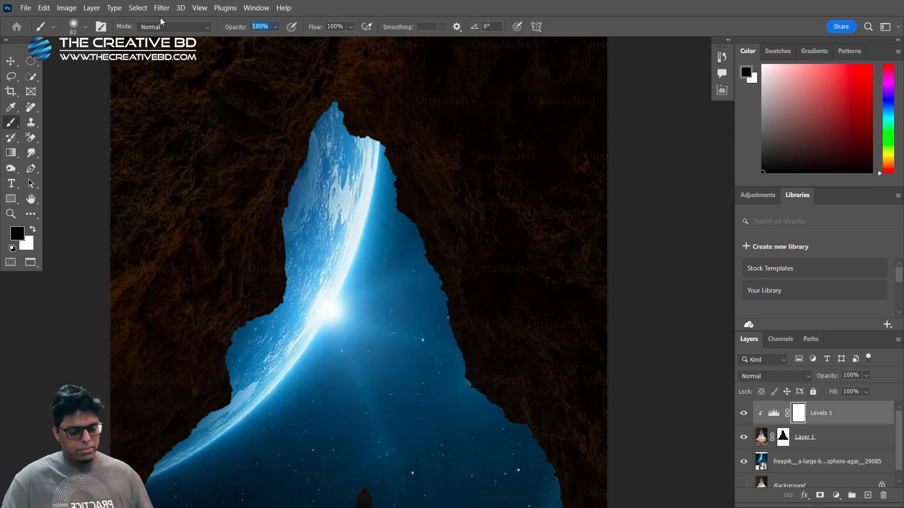
pyautogui.write('18')
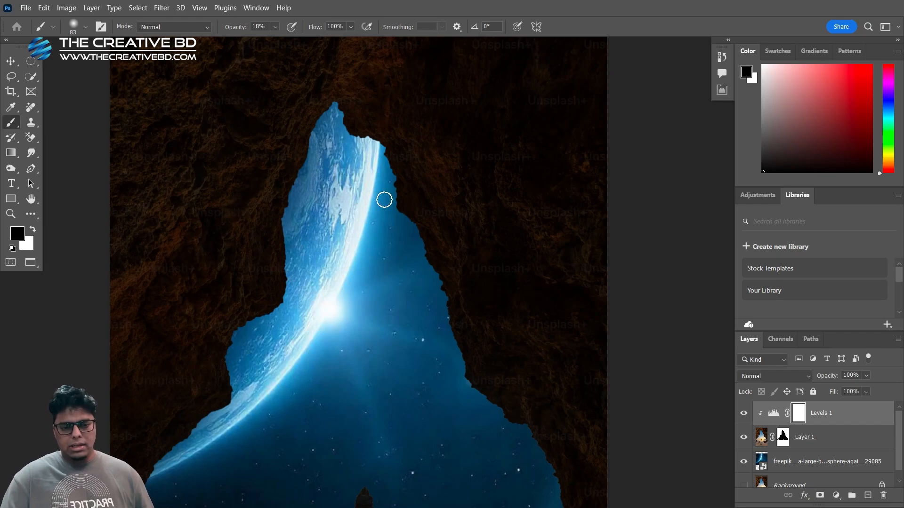
# Paint black on the Levels mask along the rock edges around the cave opening, enlarging the brush from 179 to about 330 px
pyautogui.moveTo(384, 200); pyautogui.dragTo(404, 203)
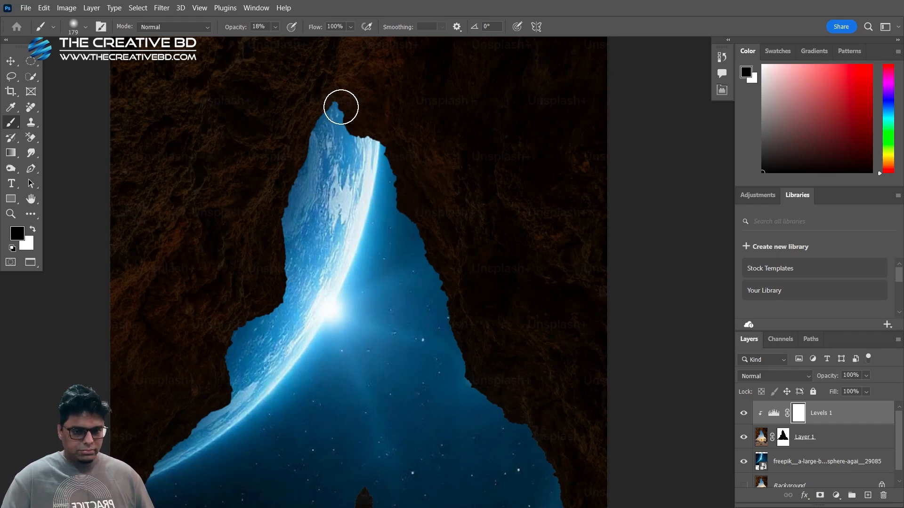
pyautogui.moveTo(339, 108)
pyautogui.mouseDown()
pyautogui.moveTo(402, 166)
pyautogui.moveTo(374, 135)
pyautogui.moveTo(429, 299)
pyautogui.moveTo(427, 284)
pyautogui.moveTo(435, 284)
pyautogui.moveTo(468, 360)
pyautogui.moveTo(574, 472)
pyautogui.mouseUp()
pyautogui.moveTo(510, 379); pyautogui.dragTo(513, 381)
pyautogui.moveTo(513, 381); pyautogui.dragTo(524, 381)
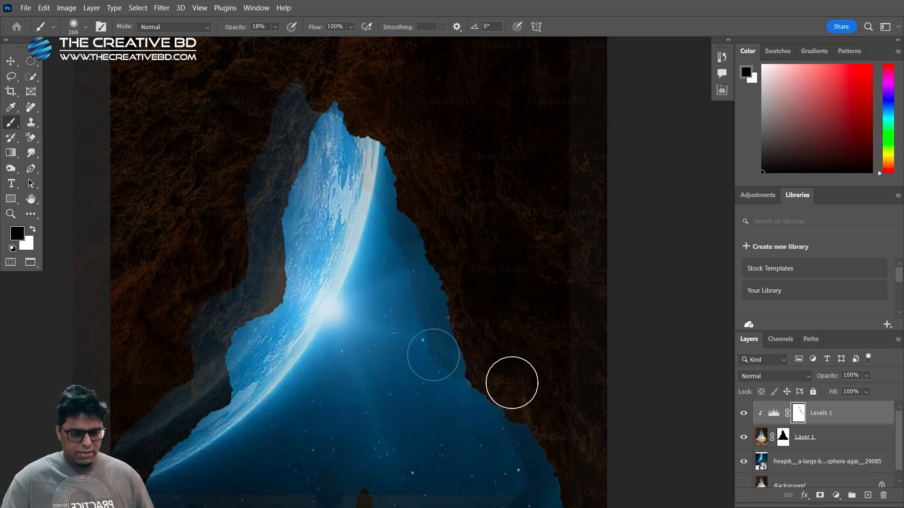
pyautogui.moveTo(433, 355)
pyautogui.mouseDown()
pyautogui.moveTo(523, 466)
pyautogui.moveTo(383, 234)
pyautogui.moveTo(437, 355)
pyautogui.mouseUp()
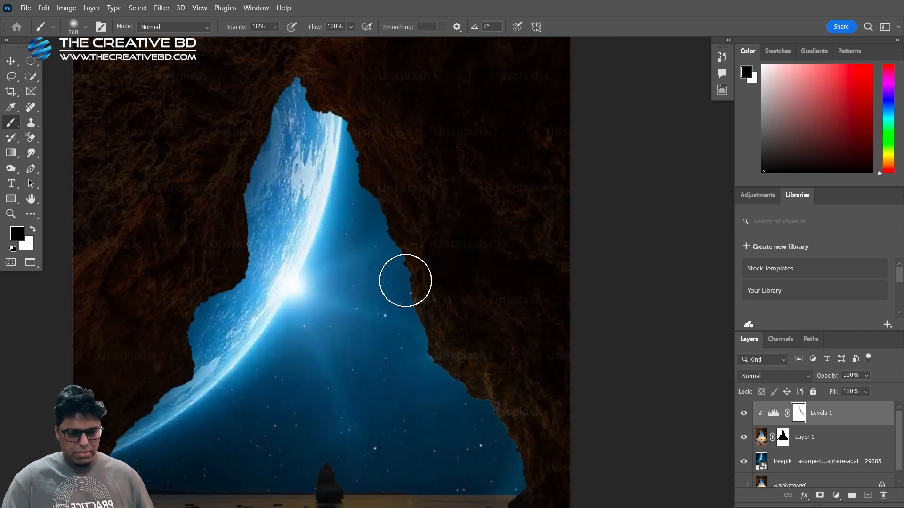
pyautogui.scroll(-1, 388, 290)
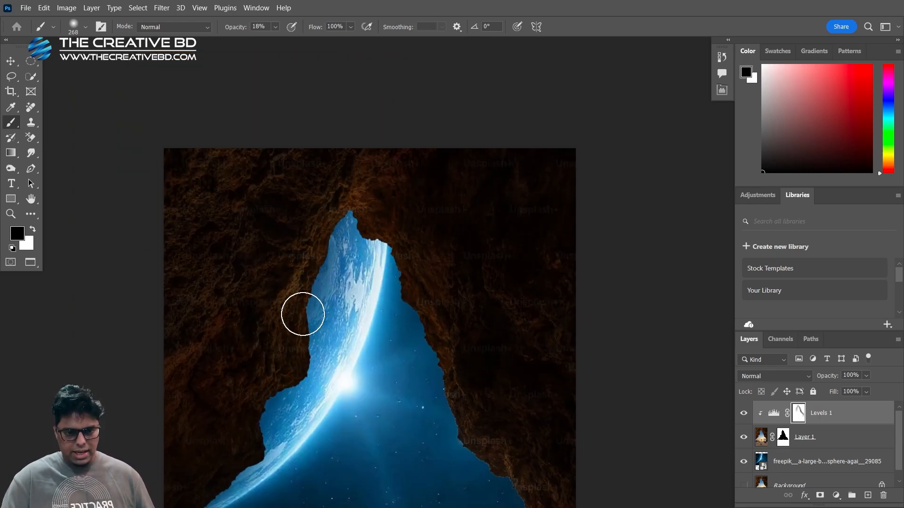
pyautogui.moveTo(304, 314)
pyautogui.mouseDown()
pyautogui.moveTo(280, 404)
pyautogui.moveTo(441, 390)
pyautogui.mouseUp()
pyautogui.moveTo(433, 359); pyautogui.dragTo(372, 302)
pyautogui.moveTo(351, 195)
pyautogui.mouseDown()
pyautogui.moveTo(424, 353)
pyautogui.moveTo(496, 416)
pyautogui.moveTo(503, 412)
pyautogui.moveTo(517, 459)
pyautogui.mouseUp()
pyautogui.moveTo(487, 423); pyautogui.dragTo(478, 381)
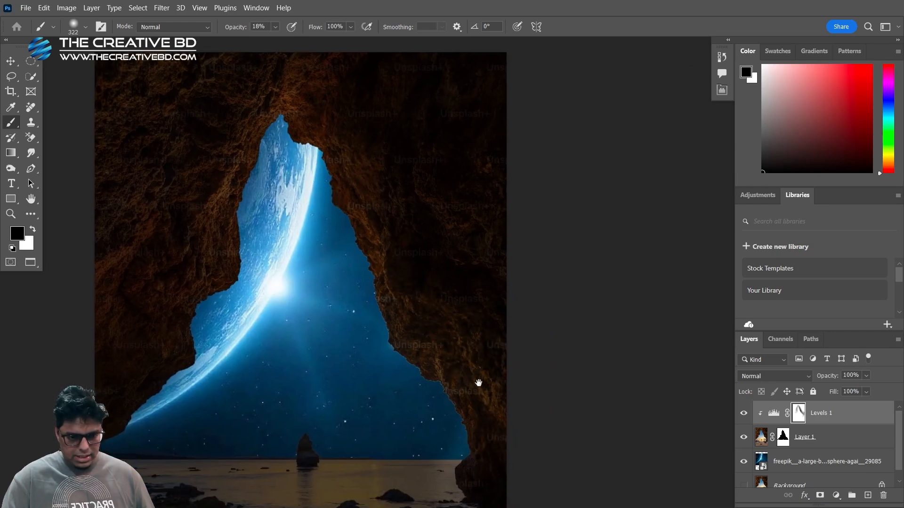
pyautogui.moveTo(423, 307); pyautogui.dragTo(425, 307)
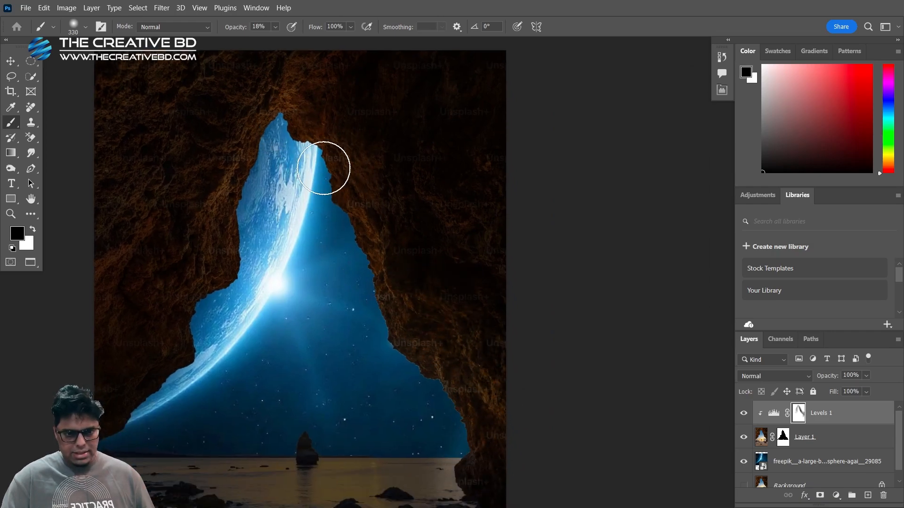
# Brush more black onto the Levels mask over the cave wall along the opening's right side, using brush sizes between about 367 and 615 px
pyautogui.scroll(-1, 409, 351)
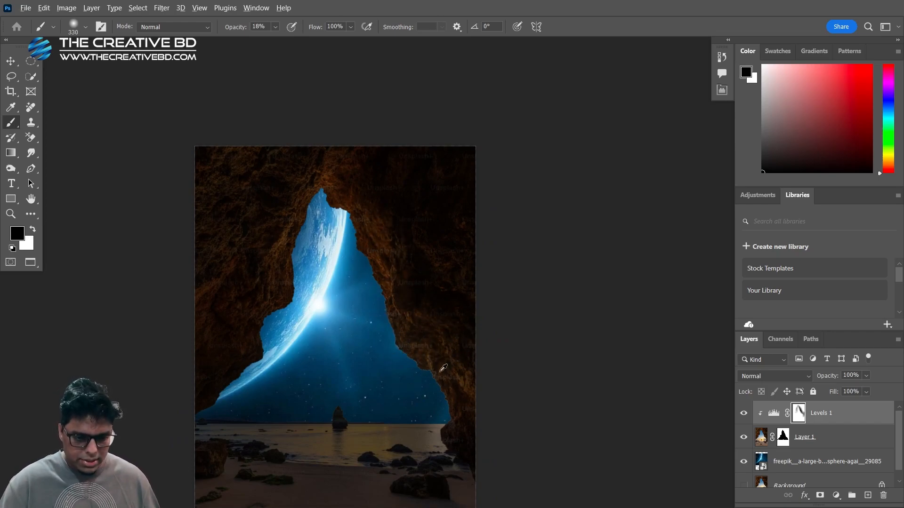
pyautogui.moveTo(440, 372); pyautogui.dragTo(453, 381)
pyautogui.moveTo(450, 452)
pyautogui.mouseDown()
pyautogui.moveTo(448, 465)
pyautogui.moveTo(464, 467)
pyautogui.mouseUp()
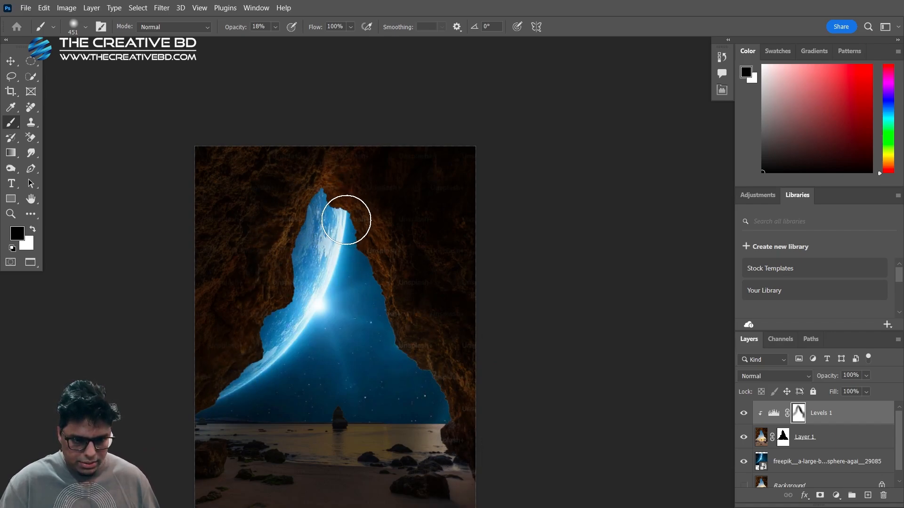
pyautogui.moveTo(411, 383); pyautogui.dragTo(431, 383)
pyautogui.moveTo(409, 353); pyautogui.dragTo(407, 353)
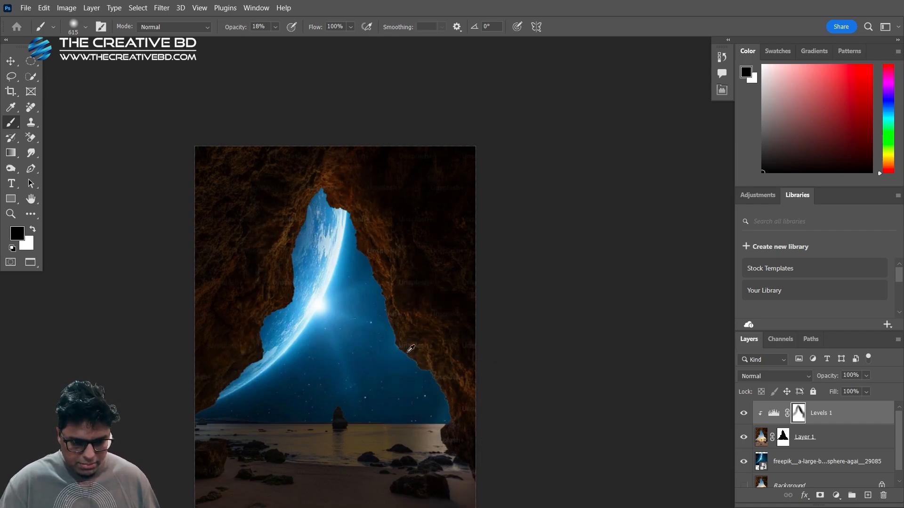
pyautogui.moveTo(340, 237)
pyautogui.mouseDown()
pyautogui.moveTo(382, 295)
pyautogui.moveTo(453, 463)
pyautogui.mouseUp()
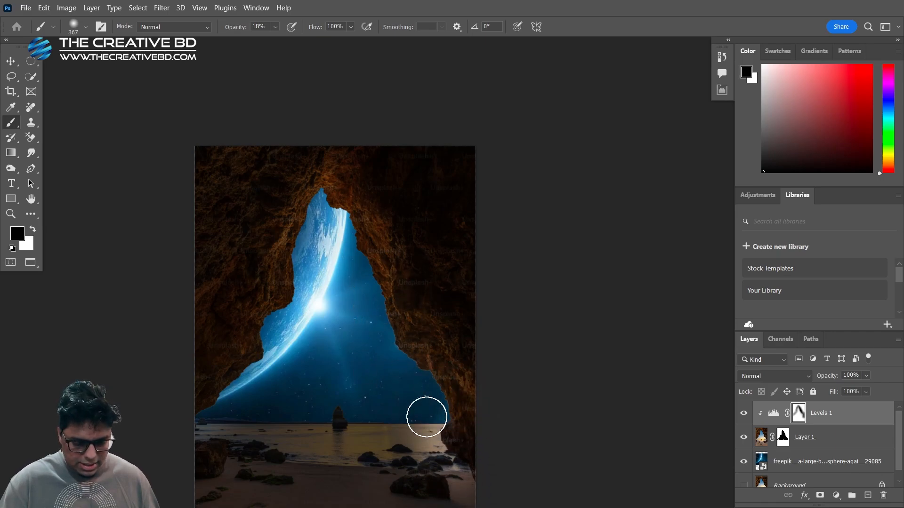
# Brighten the sea with a 298 px brush and the sandy beach with a 1017 px brush on the Levels mask
pyautogui.moveTo(415, 404)
pyautogui.mouseDown()
pyautogui.moveTo(405, 343)
pyautogui.moveTo(379, 381)
pyautogui.moveTo(344, 370)
pyautogui.moveTo(356, 376)
pyautogui.moveTo(212, 365)
pyautogui.moveTo(275, 389)
pyautogui.moveTo(385, 389)
pyautogui.moveTo(347, 375)
pyautogui.moveTo(396, 376)
pyautogui.moveTo(226, 372)
pyautogui.moveTo(429, 378)
pyautogui.moveTo(414, 378)
pyautogui.mouseUp()
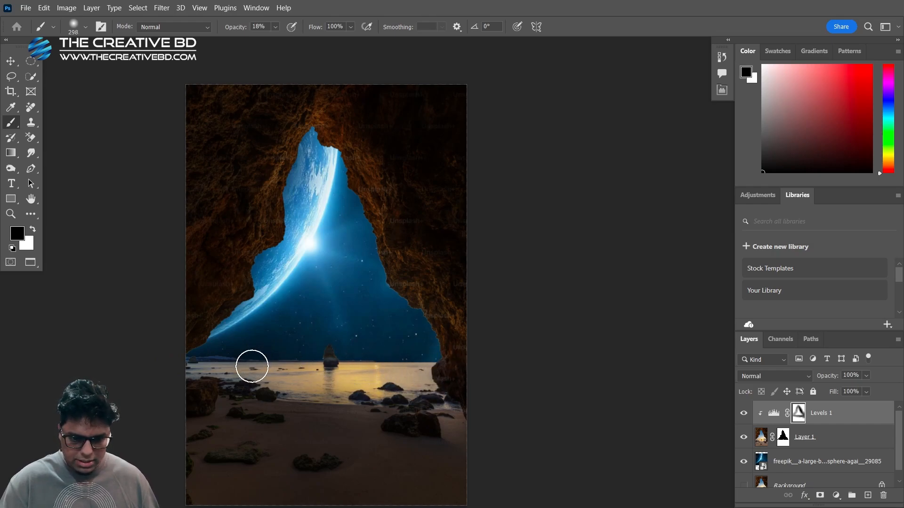
pyautogui.rightClick(407, 398)
pyautogui.press('Escape')
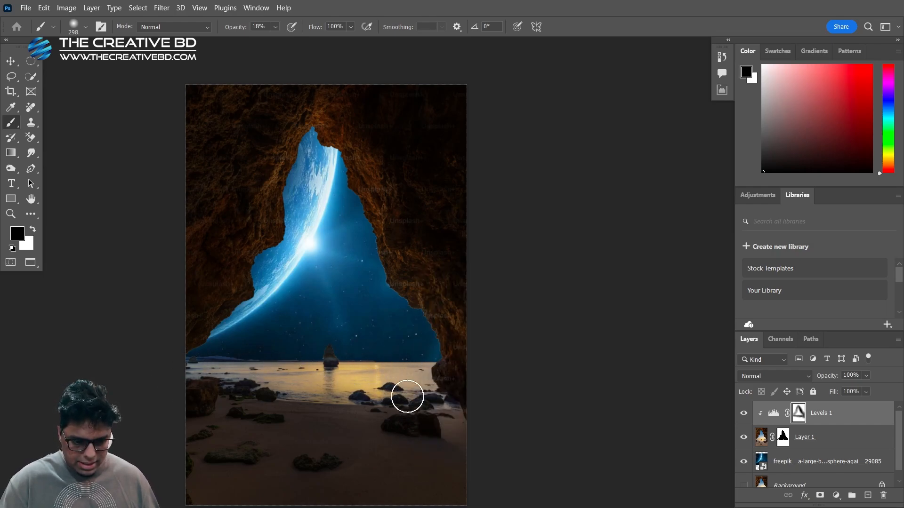
pyautogui.moveTo(343, 381)
pyautogui.mouseDown()
pyautogui.moveTo(395, 383)
pyautogui.moveTo(377, 309)
pyautogui.moveTo(386, 333)
pyautogui.moveTo(395, 309)
pyautogui.mouseUp()
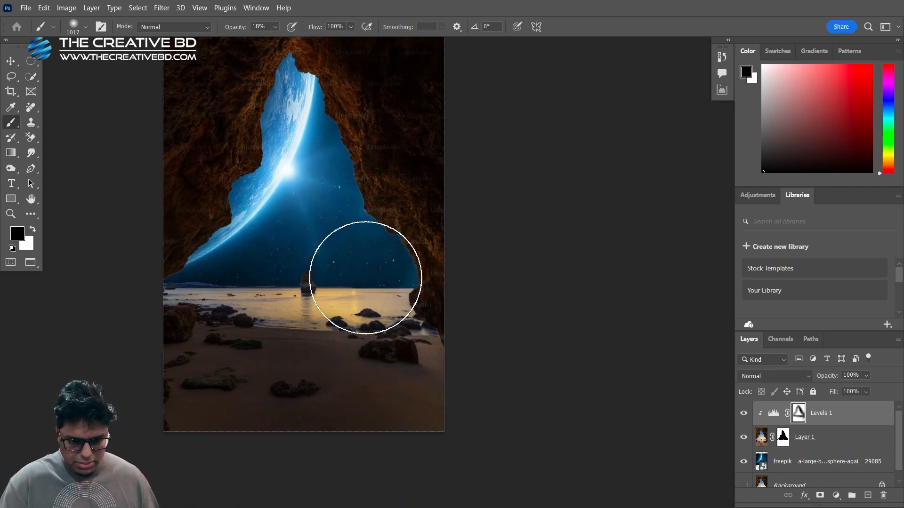
pyautogui.moveTo(351, 356)
pyautogui.mouseDown()
pyautogui.moveTo(420, 463)
pyautogui.moveTo(303, 326)
pyautogui.moveTo(324, 411)
pyautogui.moveTo(270, 504)
pyautogui.moveTo(468, 422)
pyautogui.moveTo(376, 404)
pyautogui.moveTo(352, 311)
pyautogui.moveTo(326, 449)
pyautogui.moveTo(392, 407)
pyautogui.moveTo(364, 331)
pyautogui.moveTo(328, 473)
pyautogui.mouseUp()
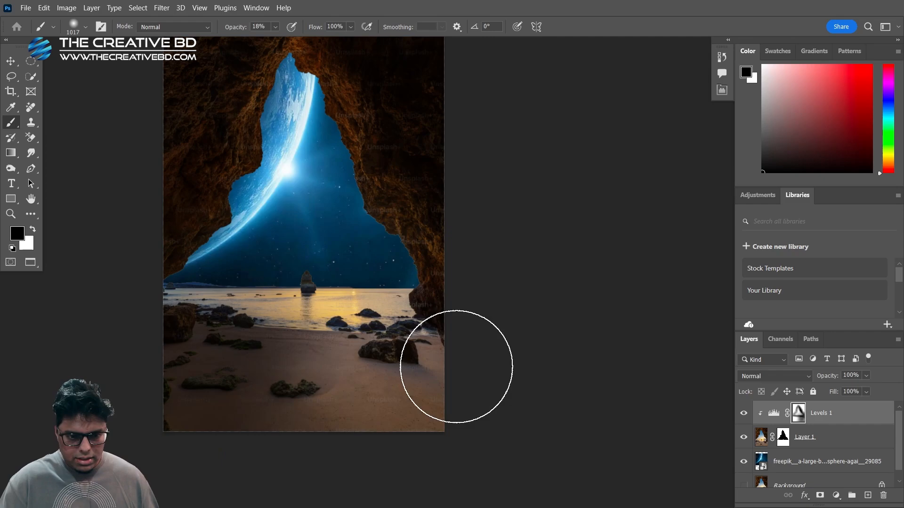
# Lighten the lower cave walls beside the opening on the Levels mask with a 510 px brush
pyautogui.moveTo(323, 202)
pyautogui.mouseDown()
pyautogui.moveTo(415, 304)
pyautogui.moveTo(360, 259)
pyautogui.mouseUp()
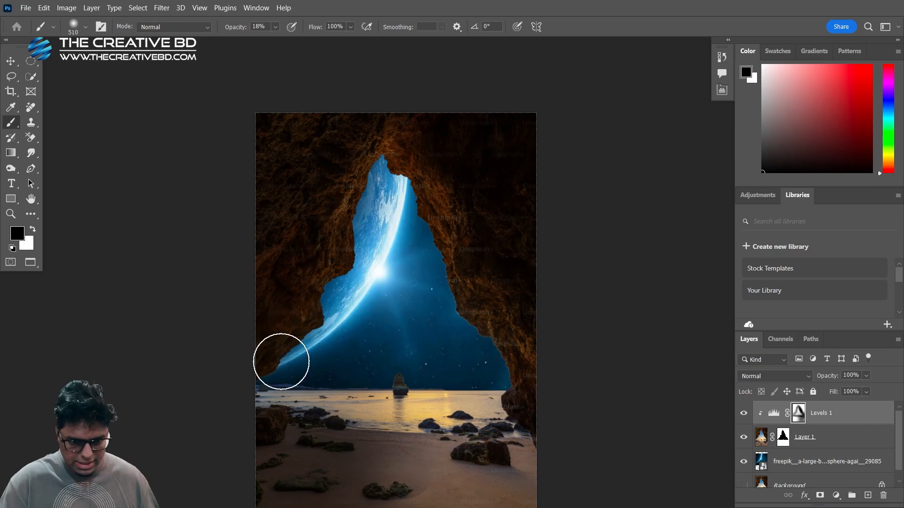
pyautogui.moveTo(298, 338); pyautogui.dragTo(233, 299)
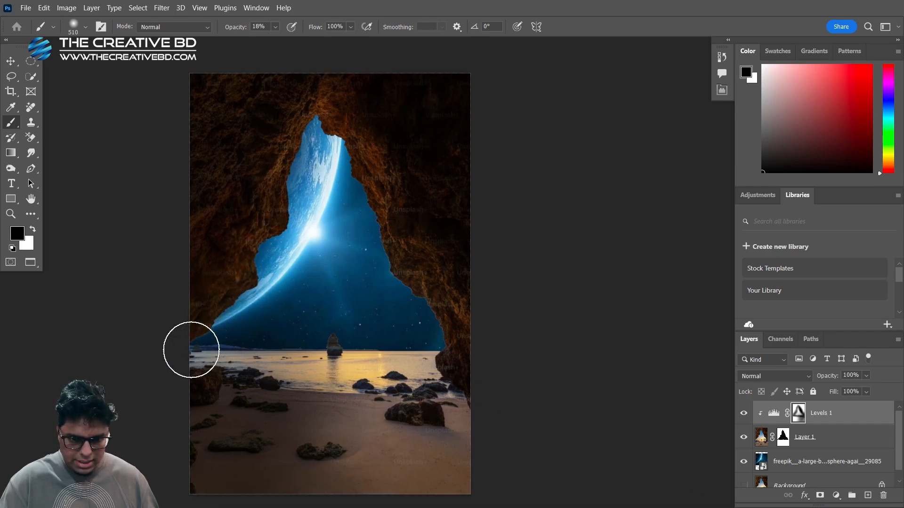
pyautogui.moveTo(443, 383)
pyautogui.mouseDown()
pyautogui.moveTo(461, 419)
pyautogui.moveTo(425, 373)
pyautogui.mouseUp()
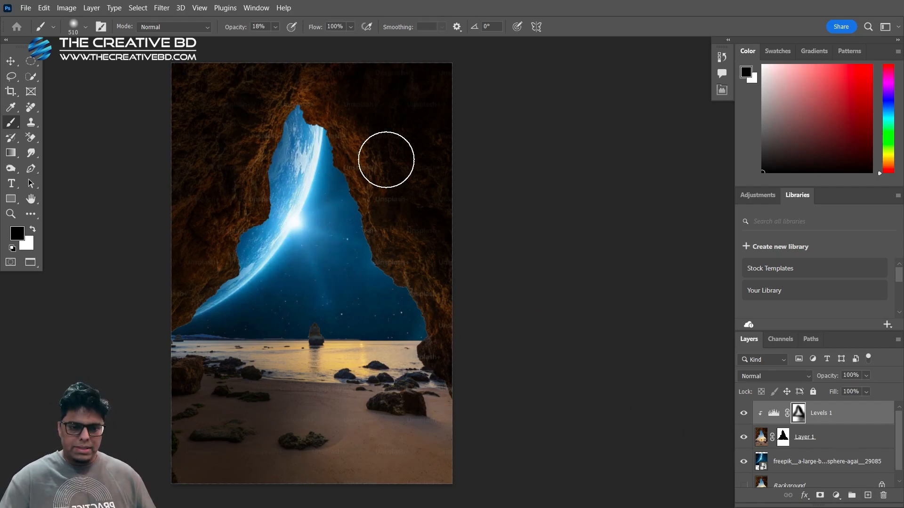
# Add a Hue/Saturation adjustment clipped to the cave layer, set its saturation to -80, and compare the image with and without it
pyautogui.click(838, 498)
pyautogui.click(837, 382)
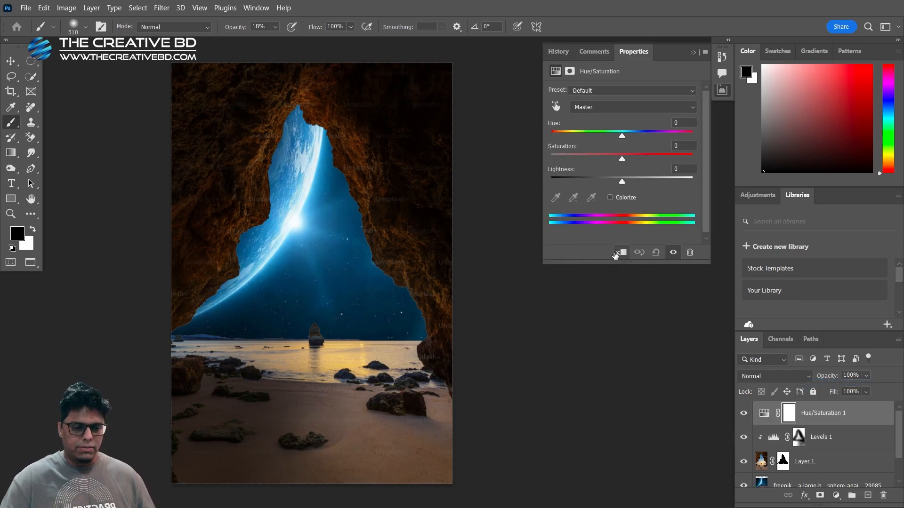
pyautogui.click(621, 255)
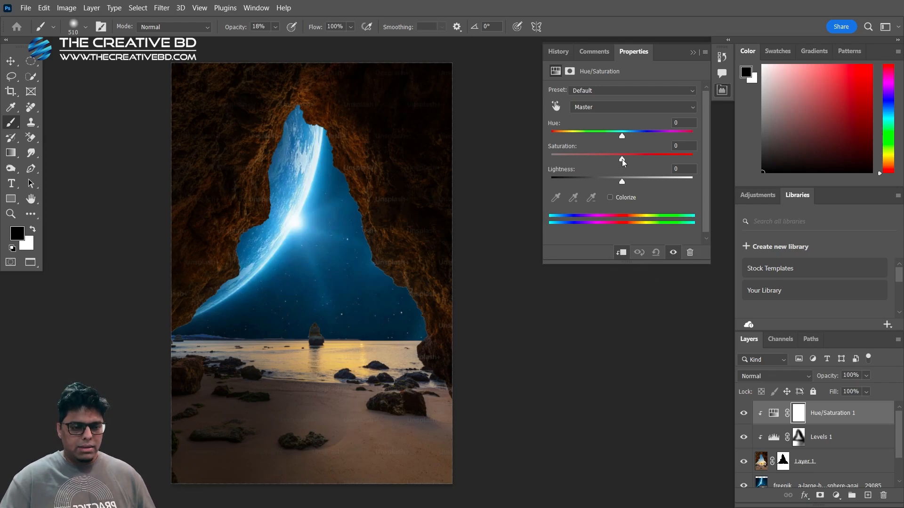
pyautogui.moveTo(622, 159); pyautogui.dragTo(566, 178)
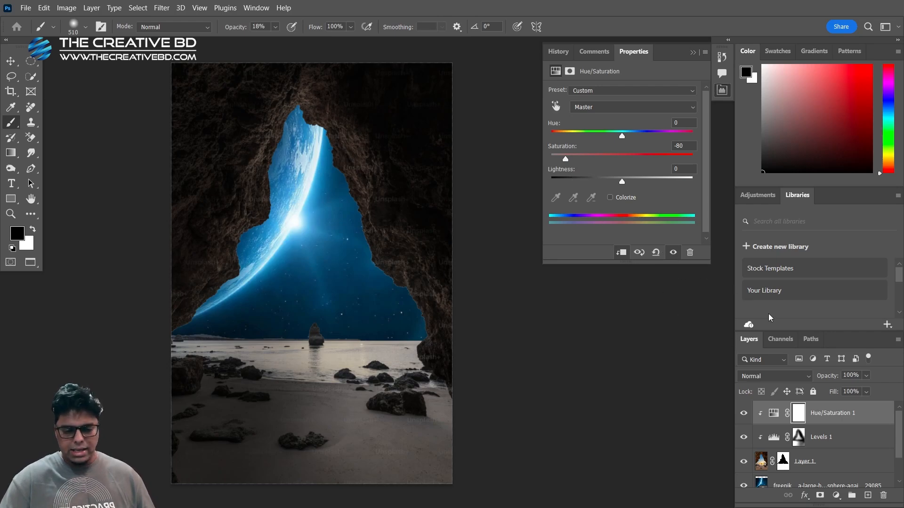
pyautogui.click(865, 413)
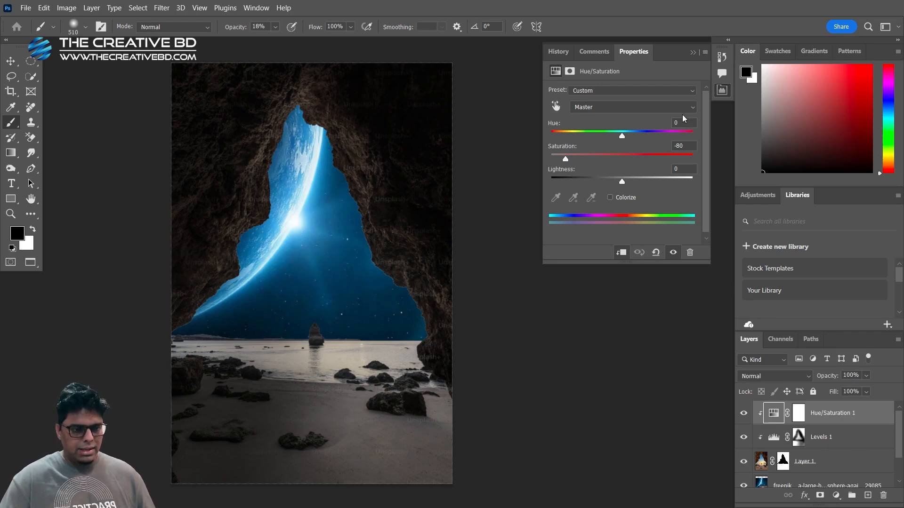
pyautogui.click(696, 56)
pyautogui.click(743, 414)
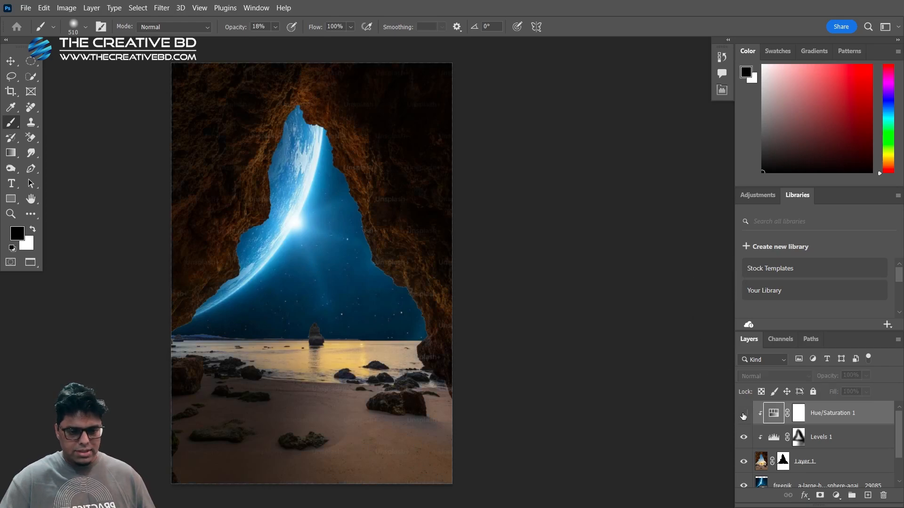
pyautogui.click(744, 415)
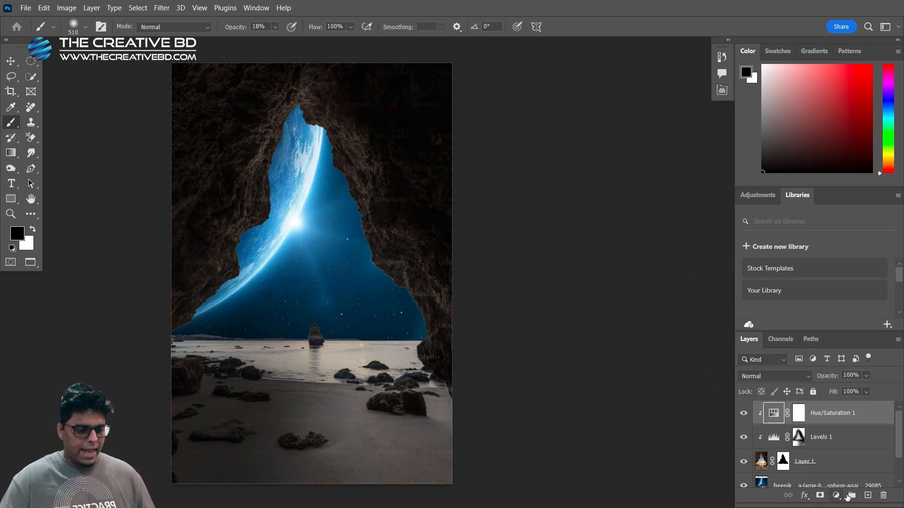
# Add a second Hue/Saturation adjustment clipped to the cave layer, colorized with hue 210 and saturation 50
pyautogui.click(837, 496)
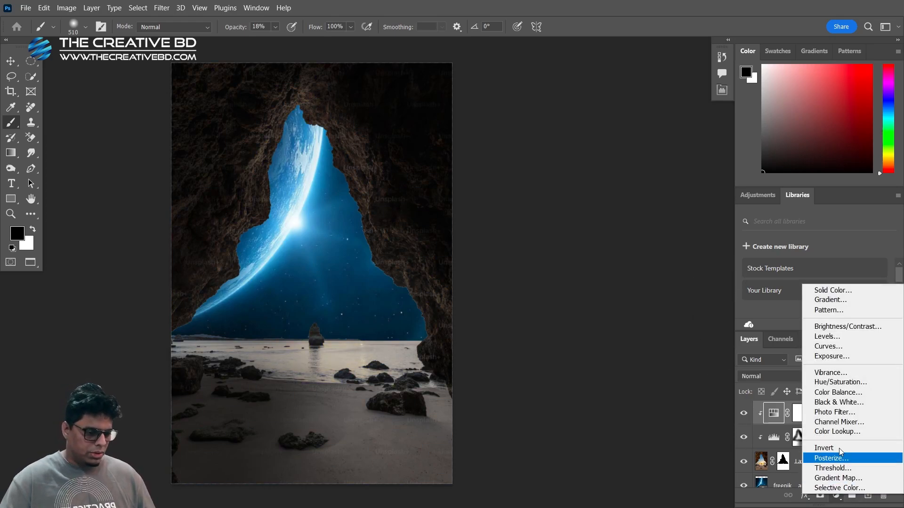
pyautogui.click(840, 382)
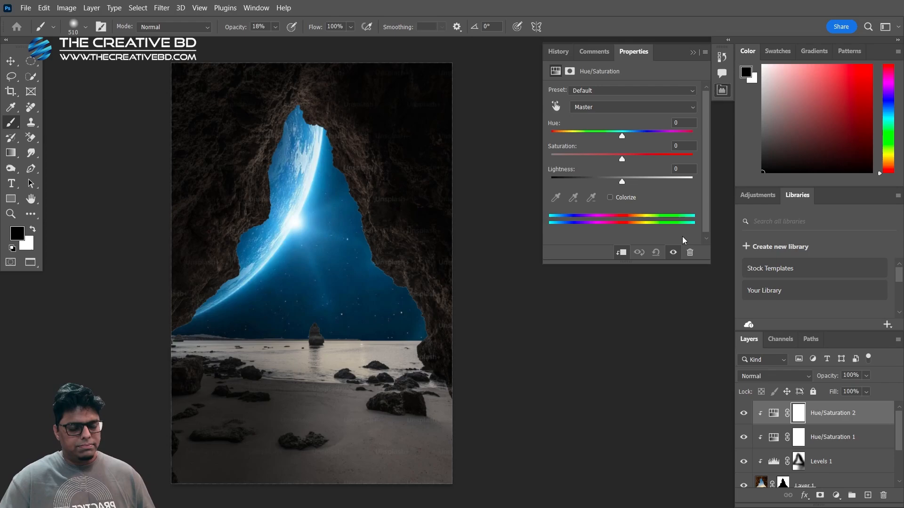
pyautogui.click(611, 198)
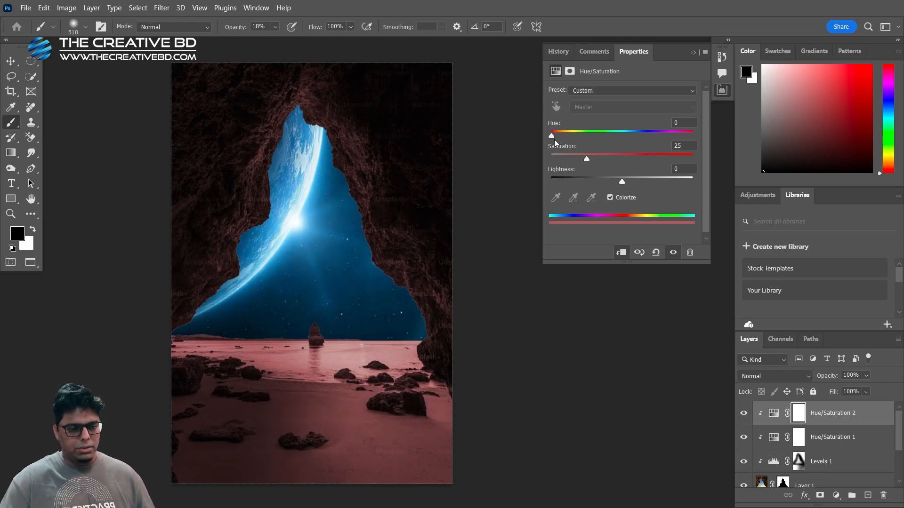
pyautogui.moveTo(557, 140); pyautogui.dragTo(624, 157)
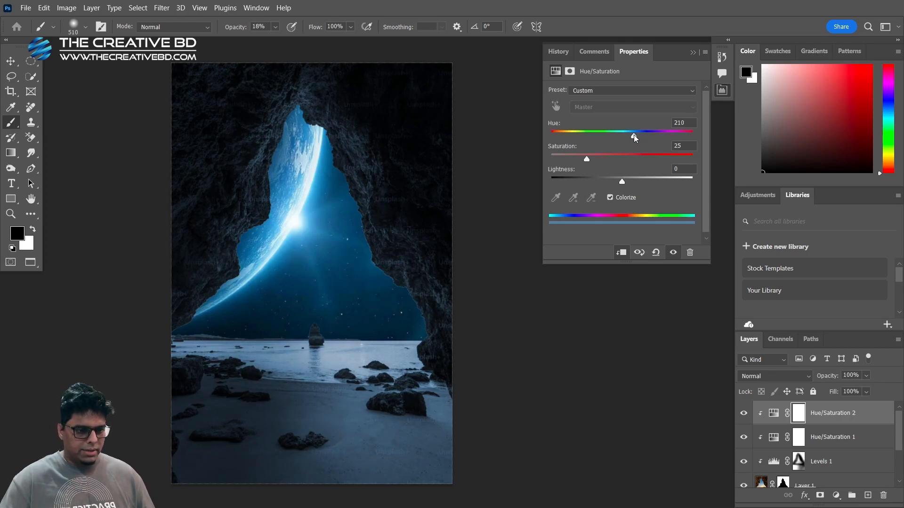
pyautogui.moveTo(588, 161); pyautogui.dragTo(619, 161)
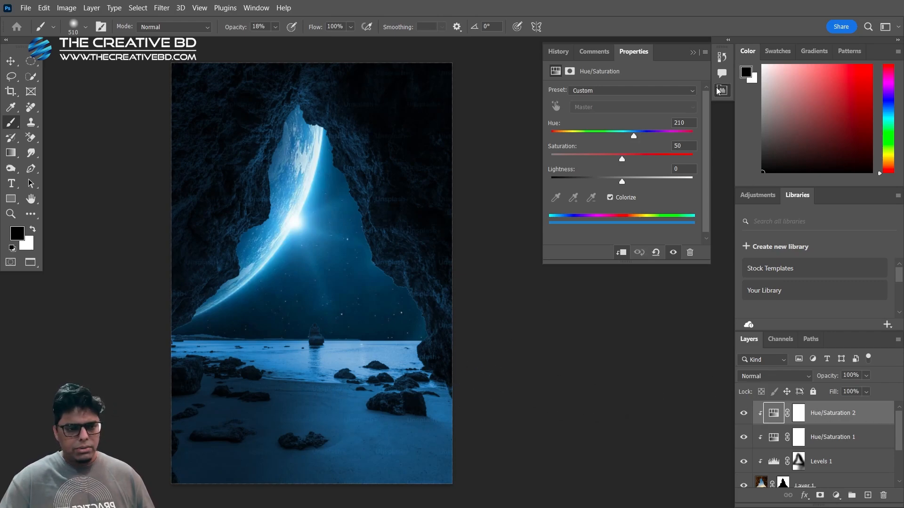
pyautogui.click(694, 52)
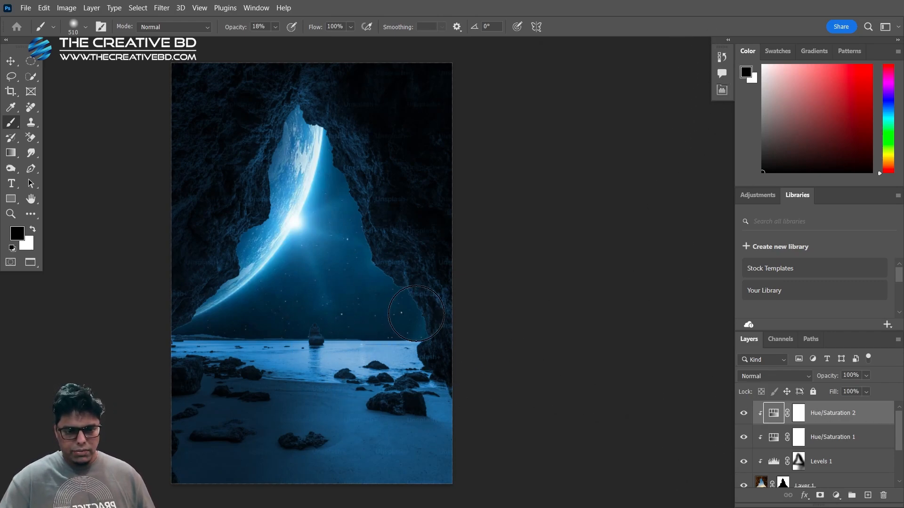
# Darken the cave's Levels adjustment to an output white level of 55, and review the settings of both Hue/Saturation adjustments
pyautogui.scroll(-3, 832, 429)
pyautogui.scroll(2, 816, 453)
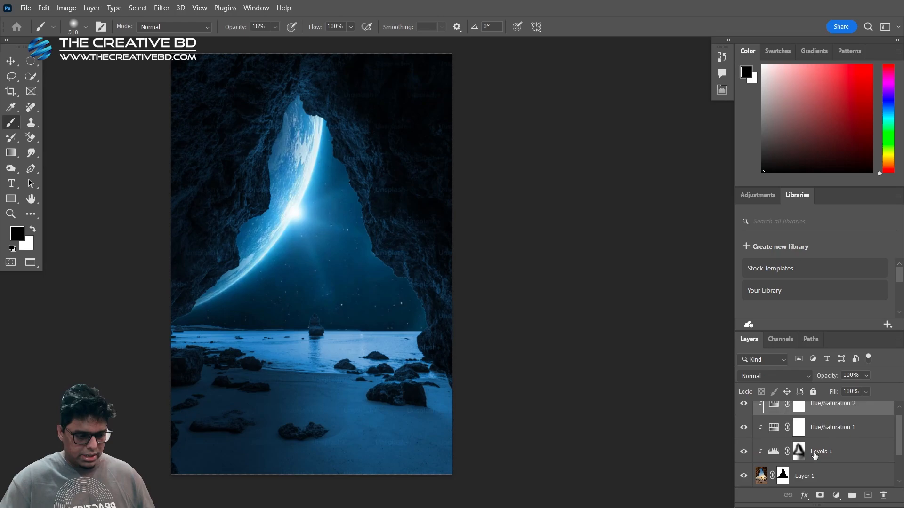
pyautogui.click(774, 458)
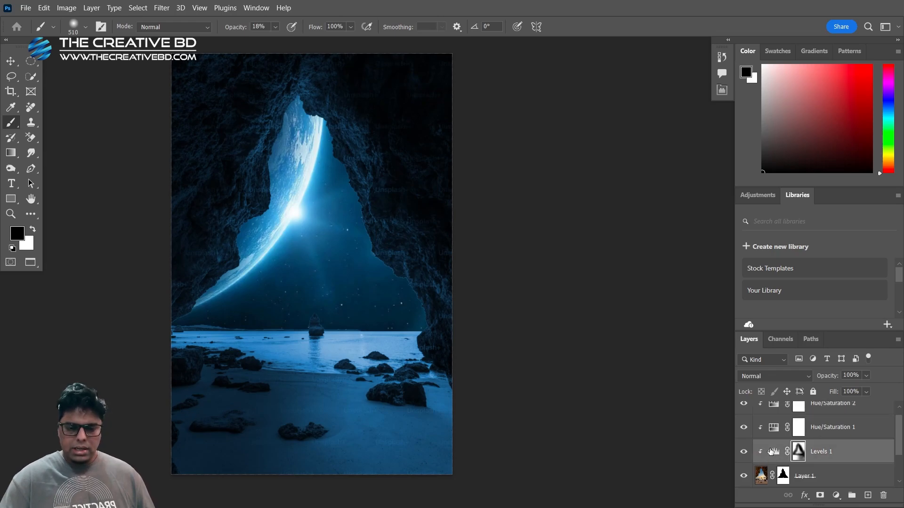
pyautogui.doubleClick(773, 452)
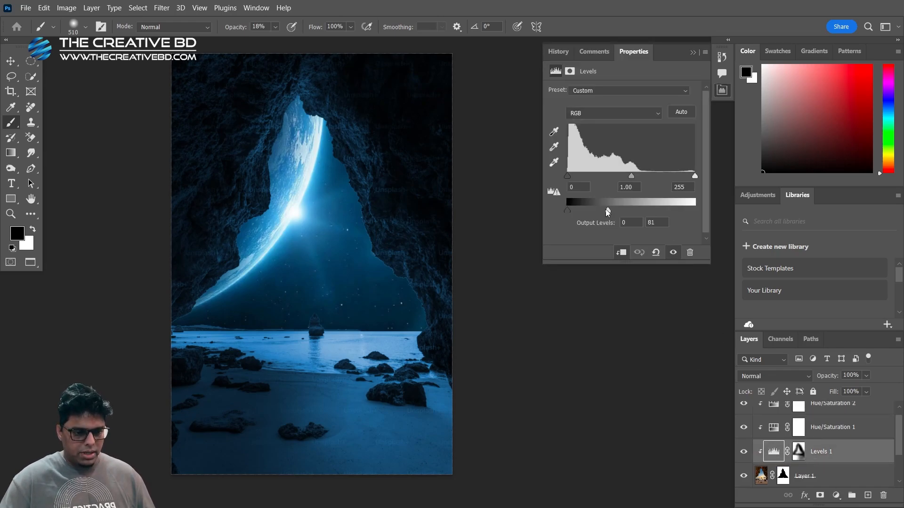
pyautogui.moveTo(606, 209); pyautogui.dragTo(600, 210)
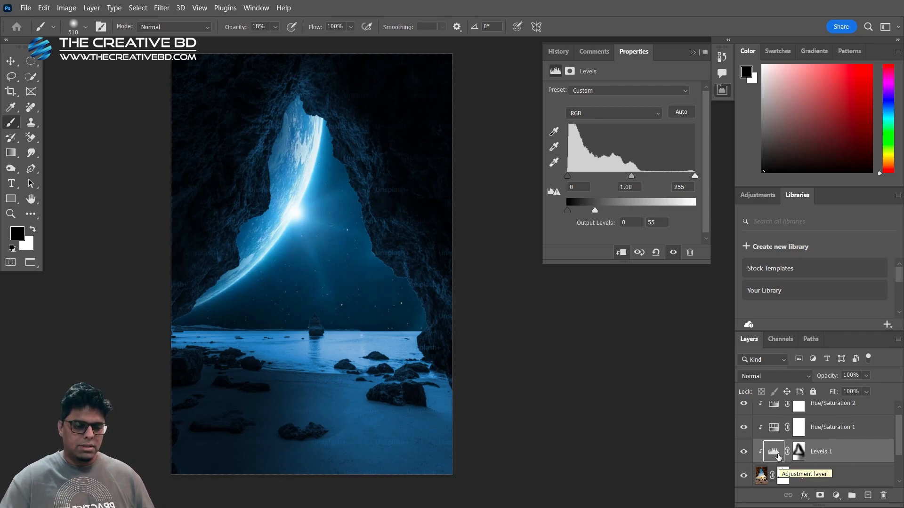
pyautogui.click(776, 429)
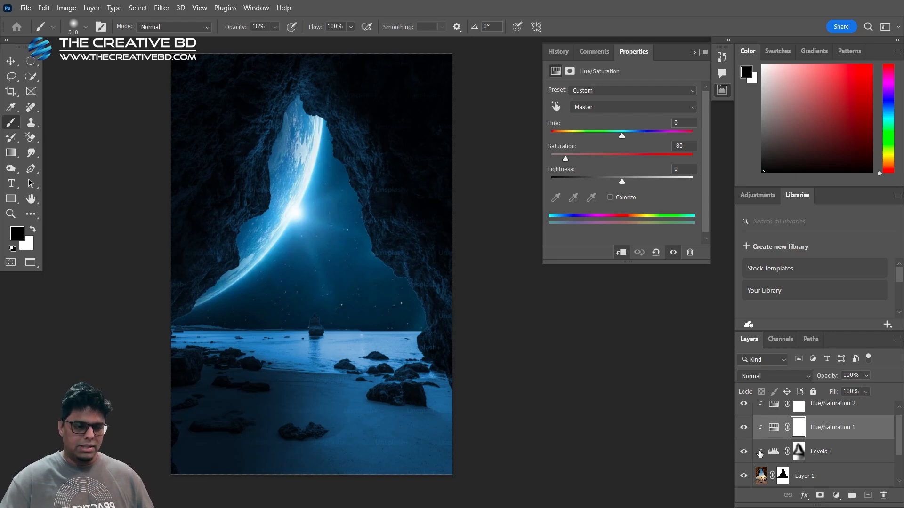
pyautogui.click(767, 413)
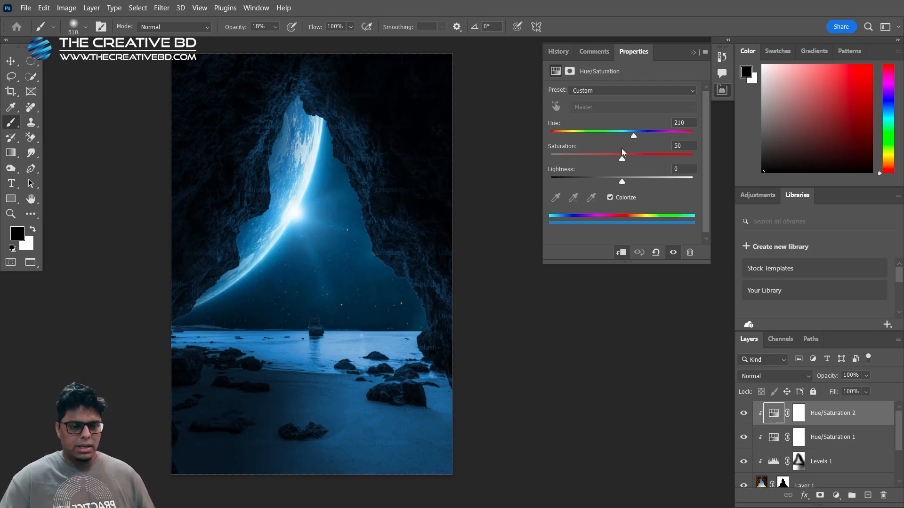
pyautogui.click(695, 52)
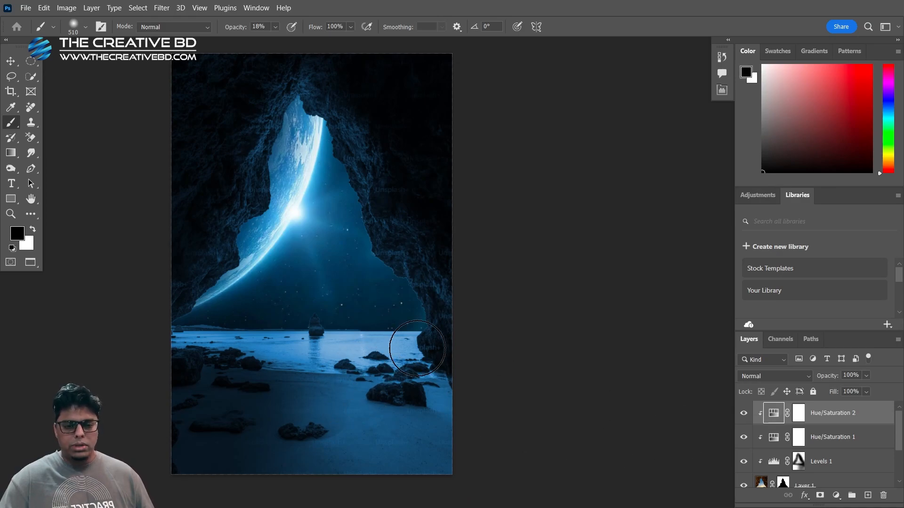
# Place the astronaut image as an embedded object, scale it down, and stand it on the beach in front of the rocks
pyautogui.click(26, 9)
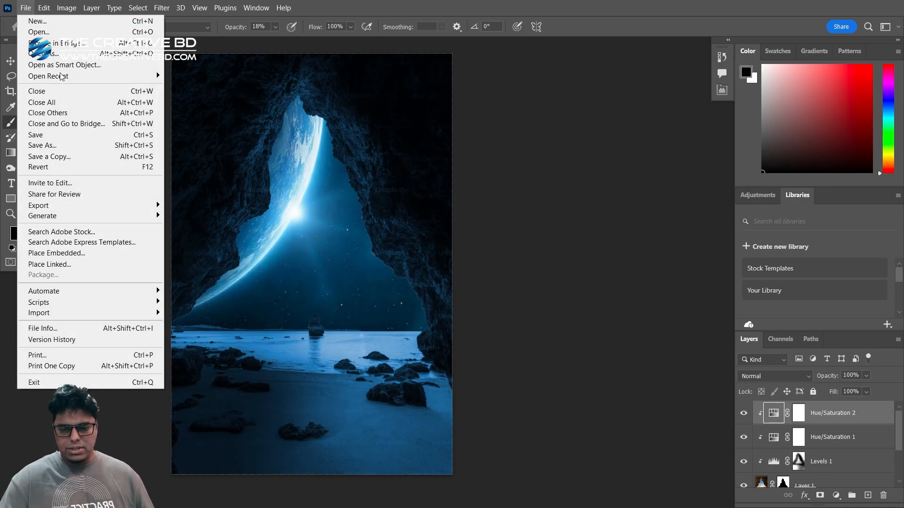
pyautogui.click(84, 252)
pyautogui.doubleClick(164, 100)
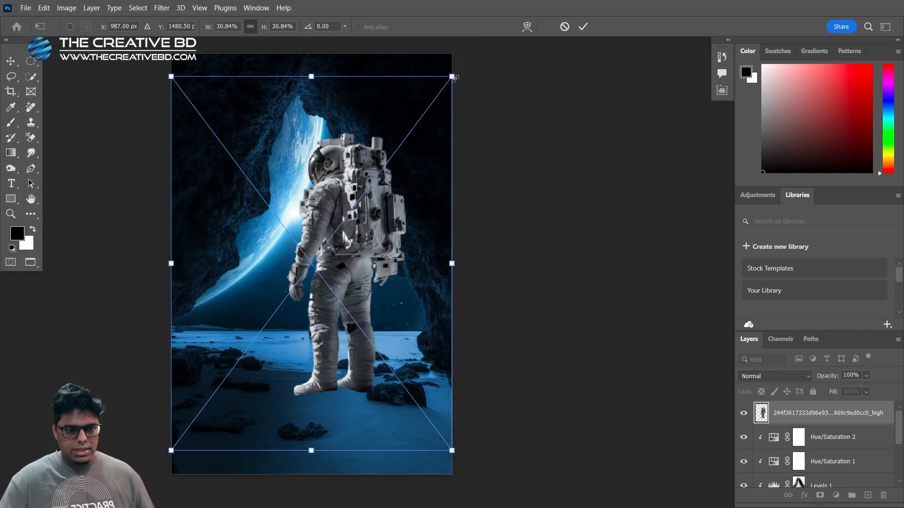
pyautogui.moveTo(454, 78); pyautogui.dragTo(390, 179)
pyautogui.moveTo(346, 257); pyautogui.dragTo(382, 355)
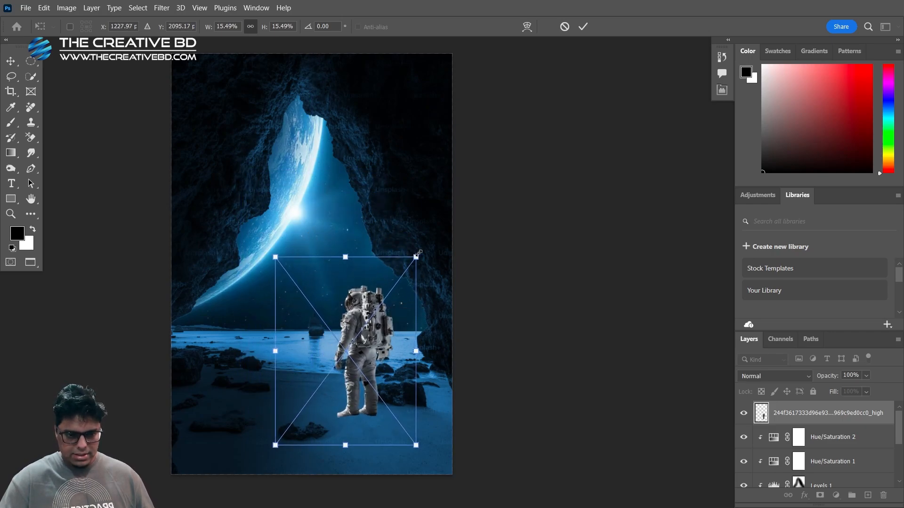
pyautogui.moveTo(417, 254); pyautogui.dragTo(429, 238)
pyautogui.moveTo(374, 318); pyautogui.dragTo(366, 322)
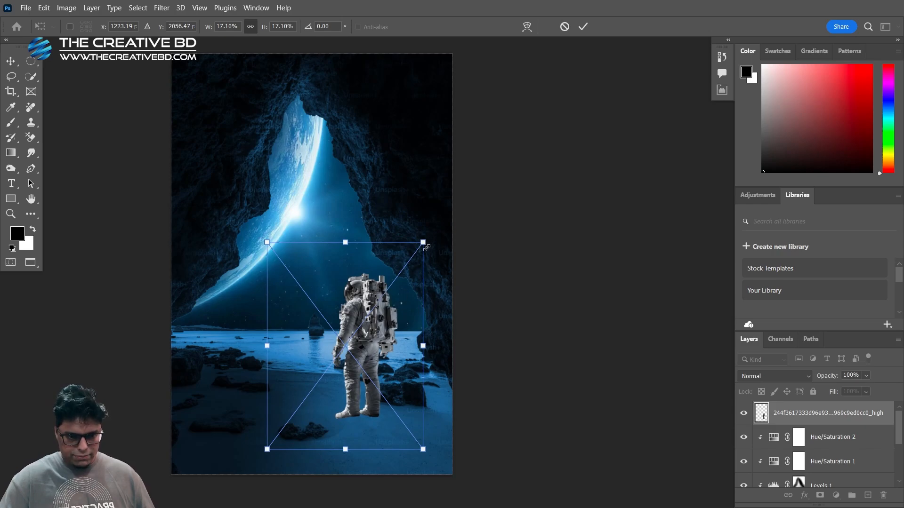
pyautogui.moveTo(426, 247); pyautogui.dragTo(424, 258)
pyautogui.moveTo(378, 323); pyautogui.dragTo(422, 285)
pyautogui.press('Return')
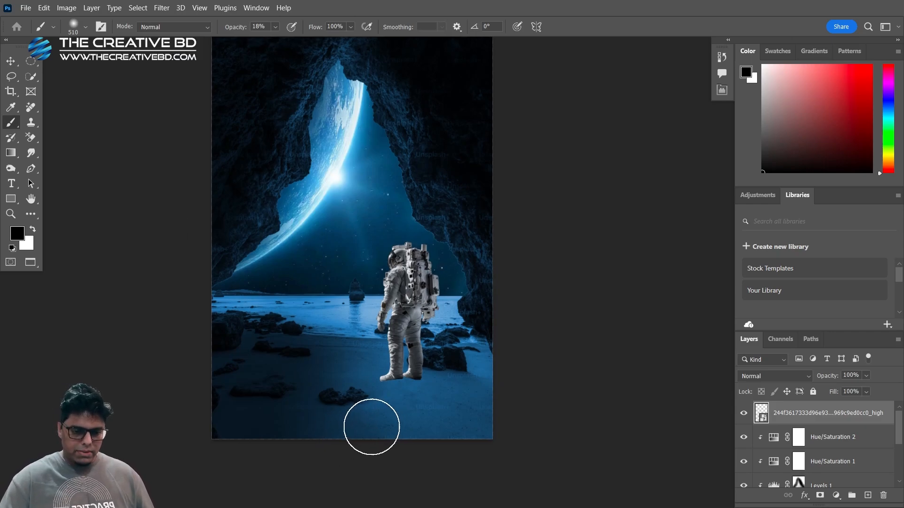
# Add a Levels adjustment clipped to the astronaut layer and lower its output white level to 66
pyautogui.moveTo(347, 269); pyautogui.dragTo(335, 298)
pyautogui.scroll(3, 382, 348)
pyautogui.scroll(-1, 382, 348)
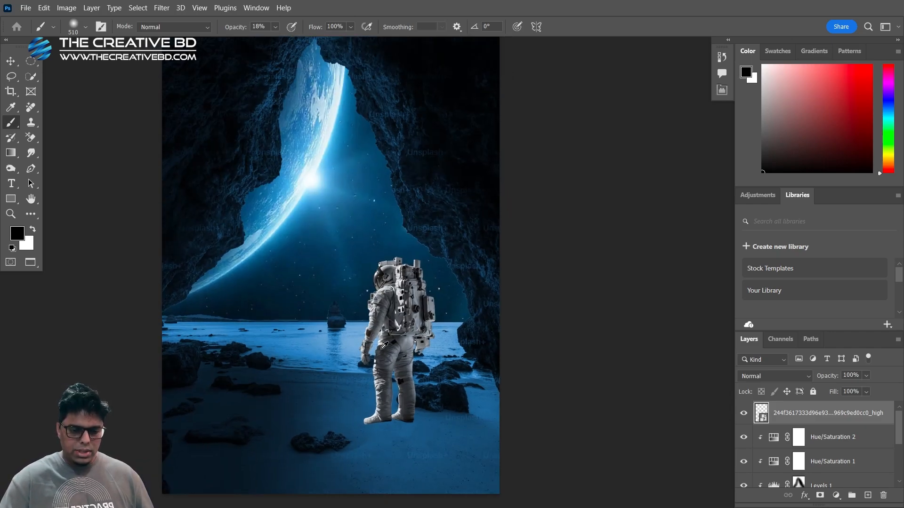
pyautogui.scroll(3, 335, 268)
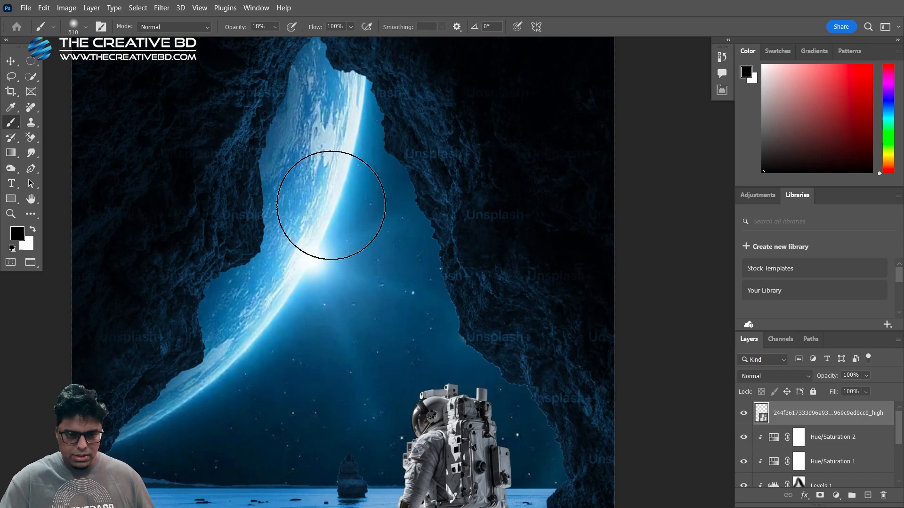
pyautogui.moveTo(332, 337); pyautogui.dragTo(321, 86)
pyautogui.moveTo(299, 217); pyautogui.dragTo(324, 340)
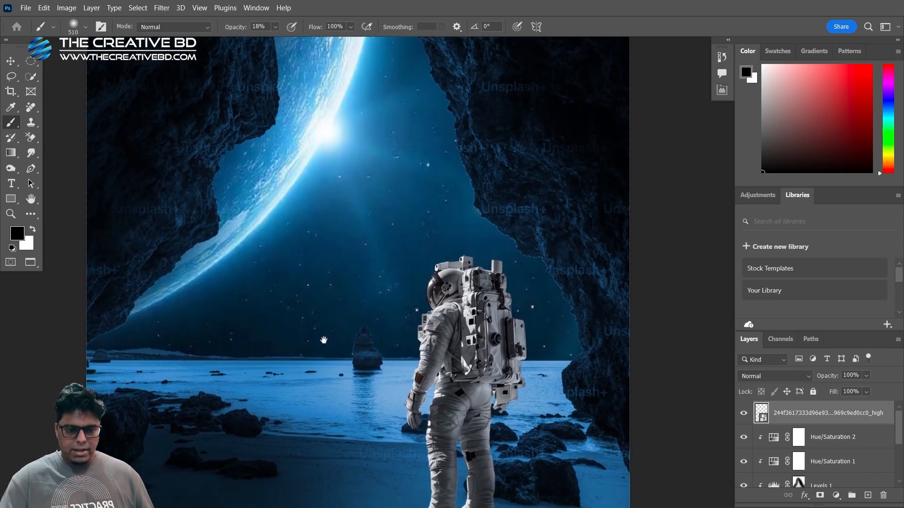
pyautogui.scroll(-3, 323, 340)
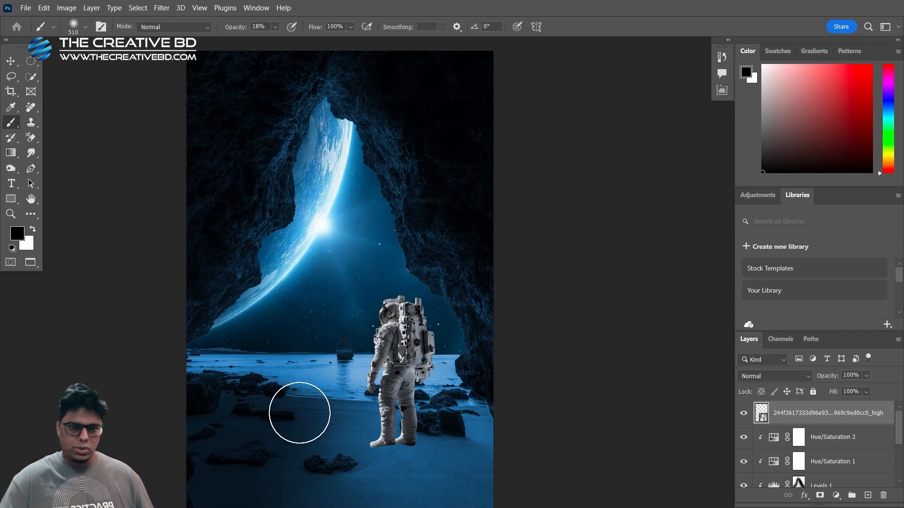
pyautogui.click(837, 496)
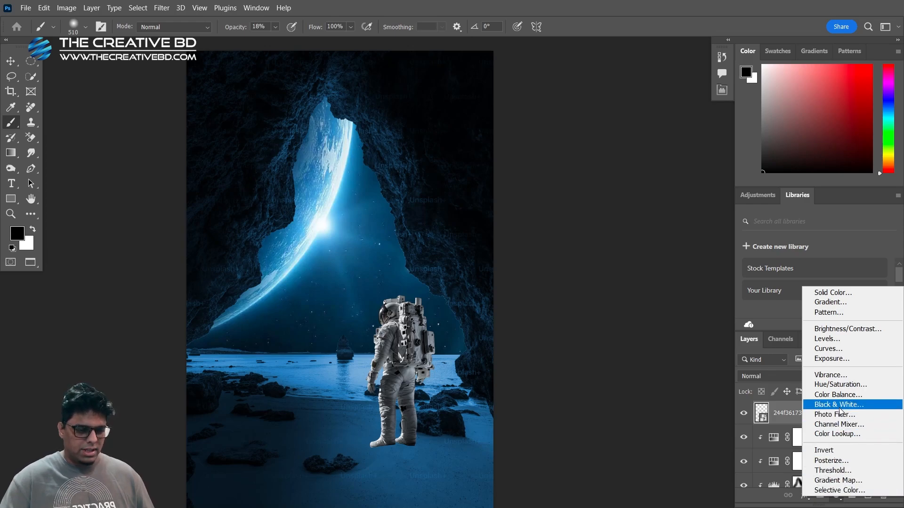
pyautogui.click(841, 339)
pyautogui.click(621, 253)
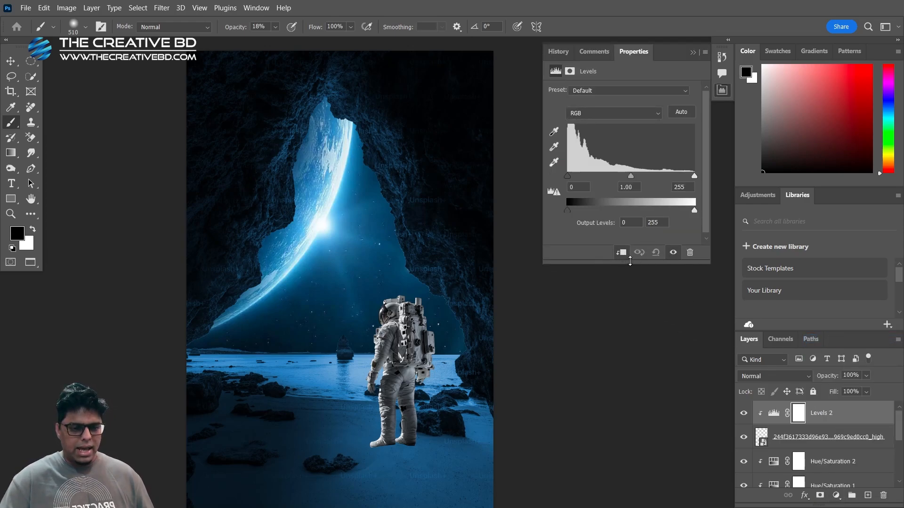
pyautogui.moveTo(693, 210); pyautogui.dragTo(600, 210)
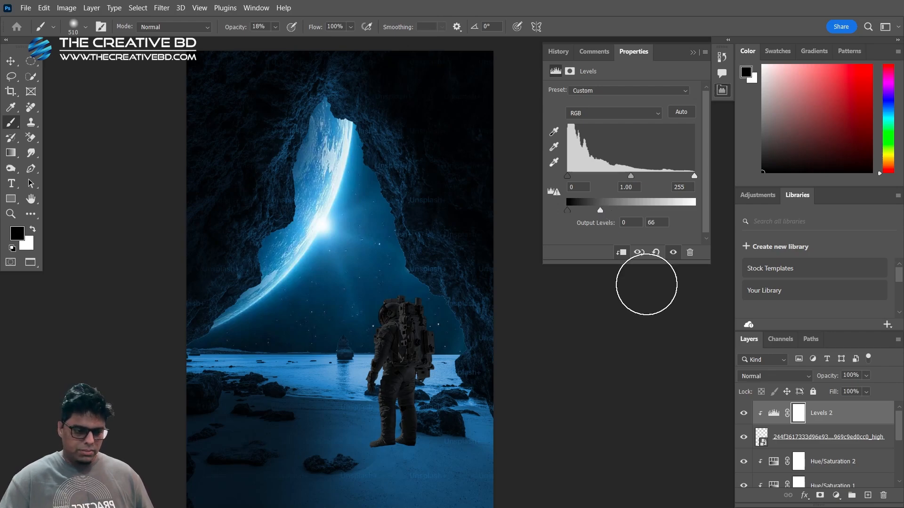
pyautogui.click(850, 419)
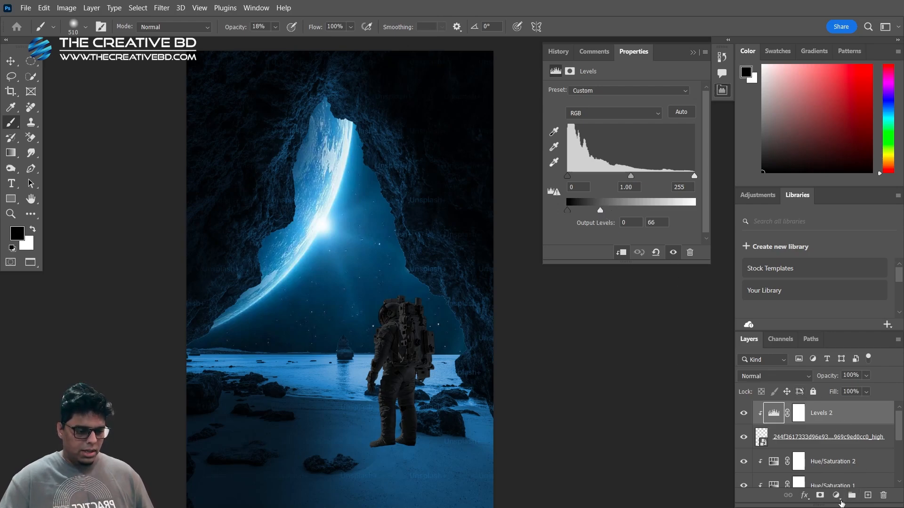
# Add a Color Balance adjustment clipped to the astronaut, with midtones Cyan–Red at -38 and Yellow–Blue at +33
pyautogui.click(836, 496)
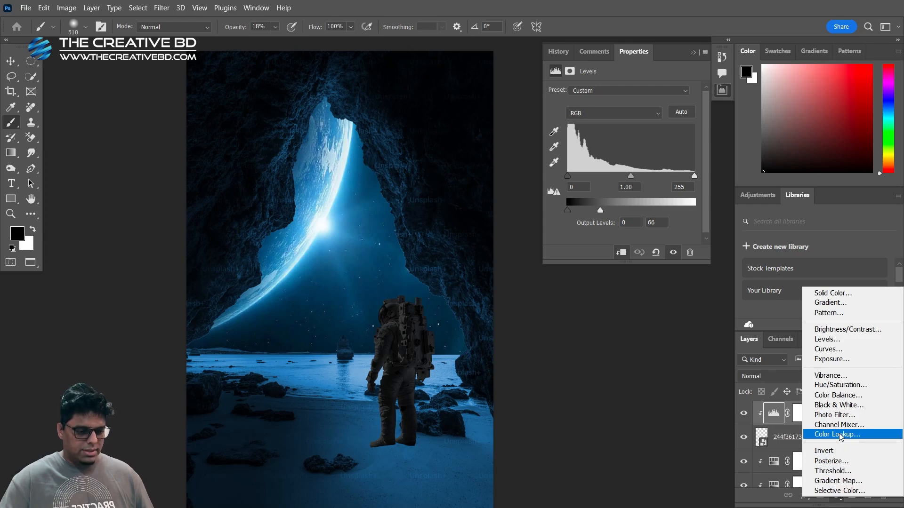
pyautogui.click(841, 397)
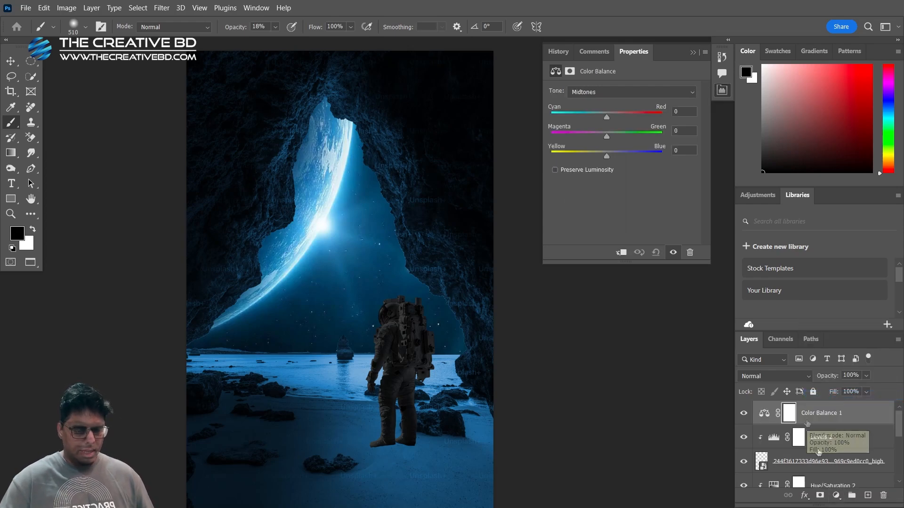
pyautogui.click(621, 252)
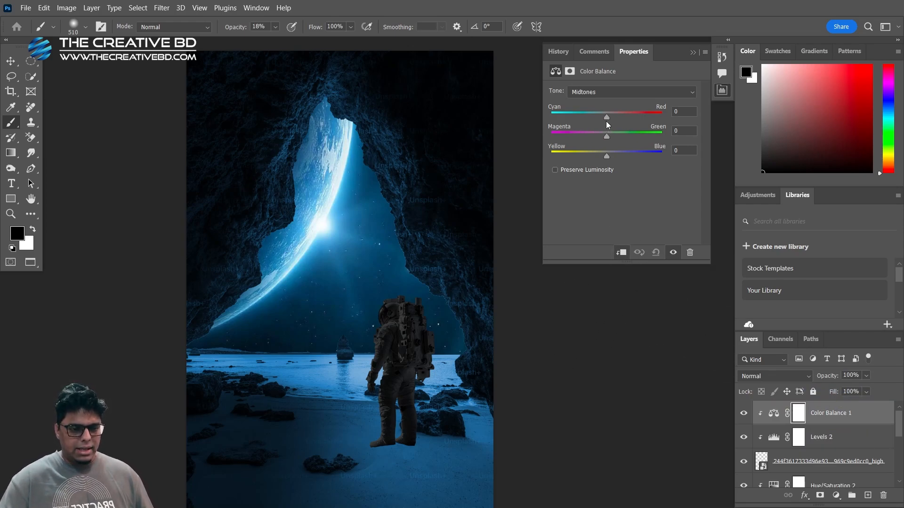
pyautogui.moveTo(606, 122); pyautogui.dragTo(590, 120)
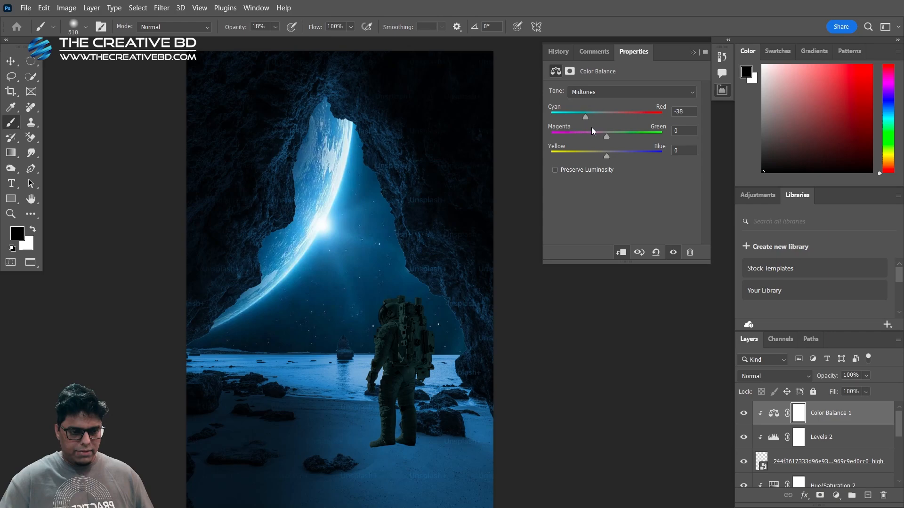
pyautogui.moveTo(608, 157); pyautogui.dragTo(612, 157)
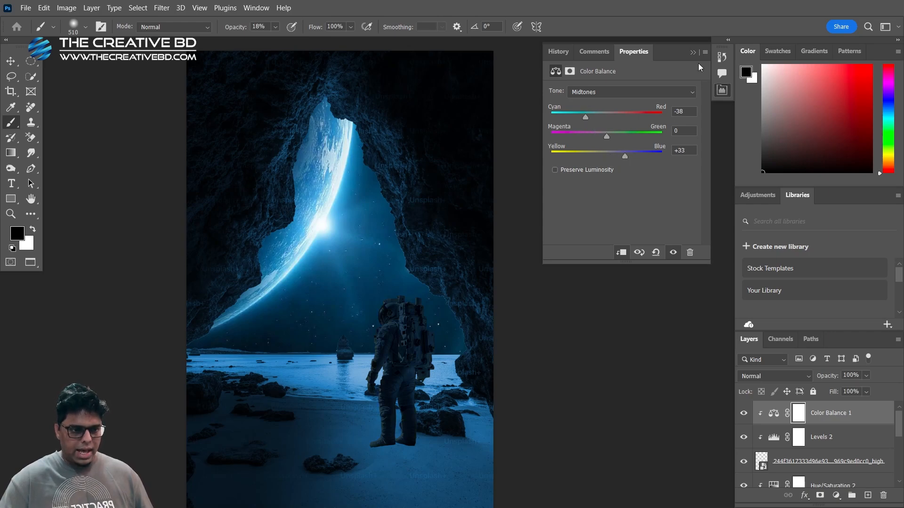
pyautogui.click(692, 53)
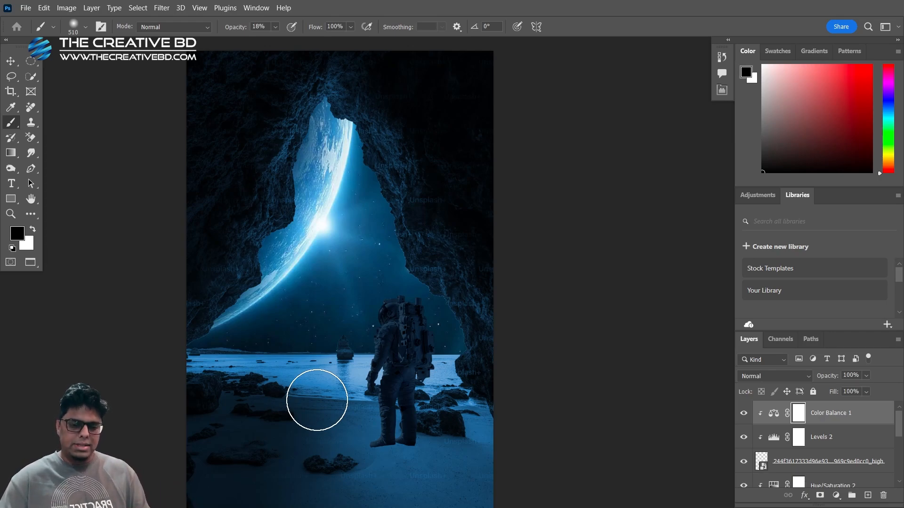
# Paint black at 18% brush opacity on the astronaut's Levels mask along the shoulder and arm facing the planet
pyautogui.scroll(6, 385, 375)
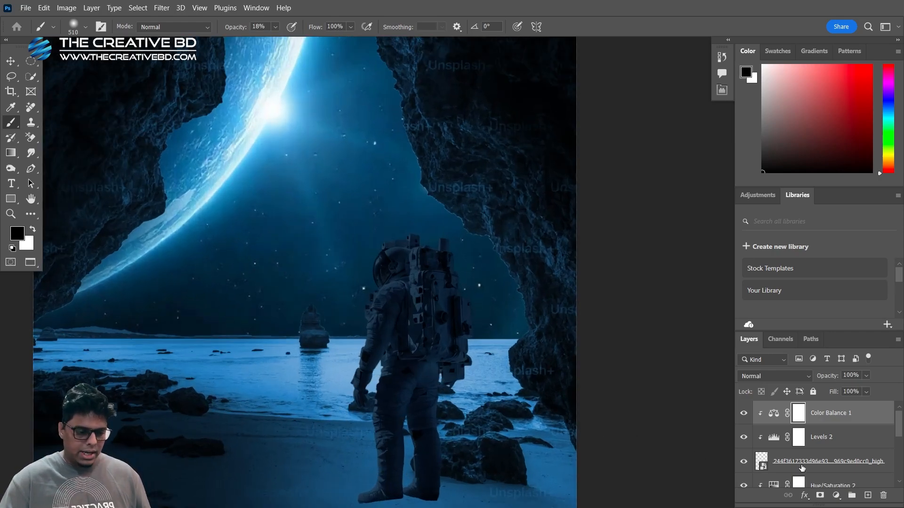
pyautogui.click(798, 438)
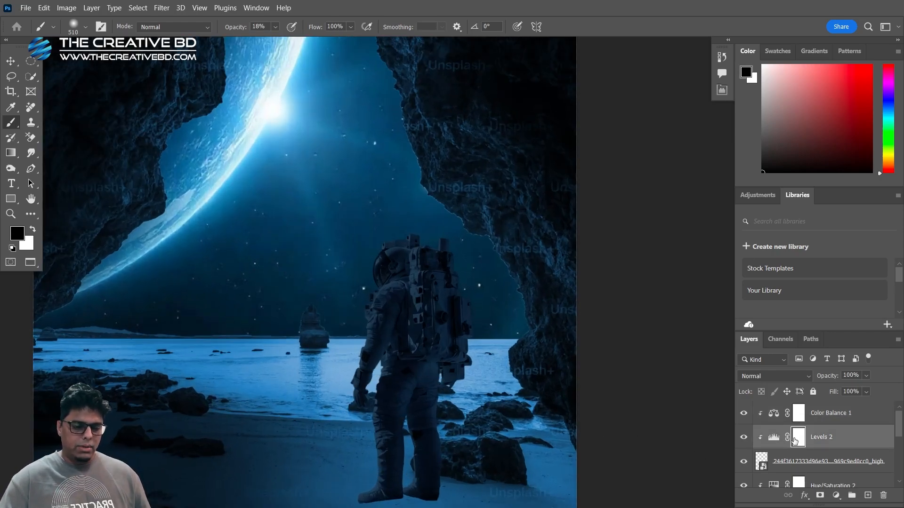
pyautogui.rightClick(12, 126)
pyautogui.click(56, 125)
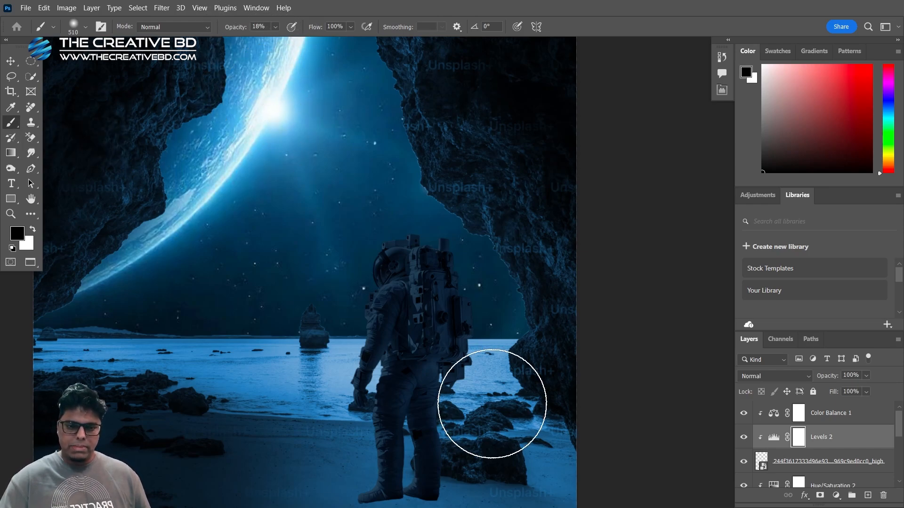
pyautogui.scroll(3, 402, 379)
pyautogui.moveTo(351, 310); pyautogui.dragTo(236, 304)
pyautogui.moveTo(334, 273); pyautogui.dragTo(324, 275)
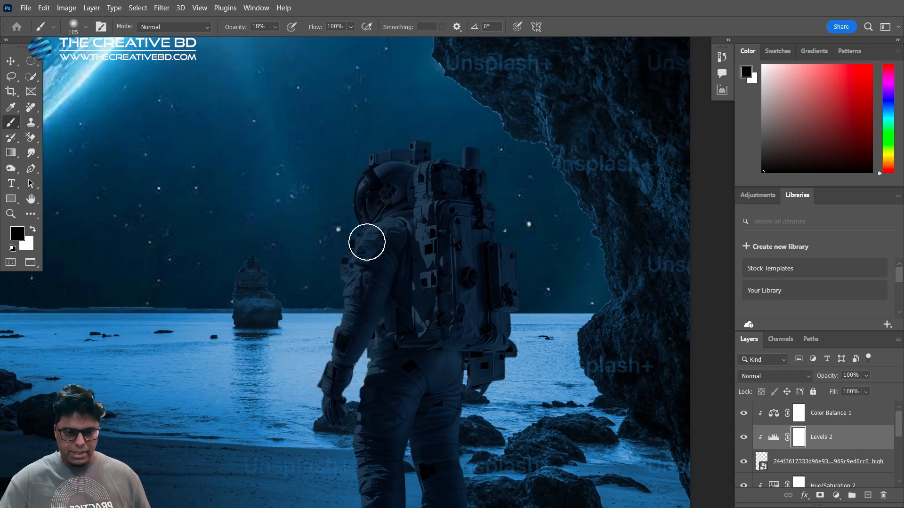
pyautogui.moveTo(366, 243)
pyautogui.mouseDown()
pyautogui.moveTo(333, 293)
pyautogui.moveTo(341, 263)
pyautogui.moveTo(313, 369)
pyautogui.mouseUp()
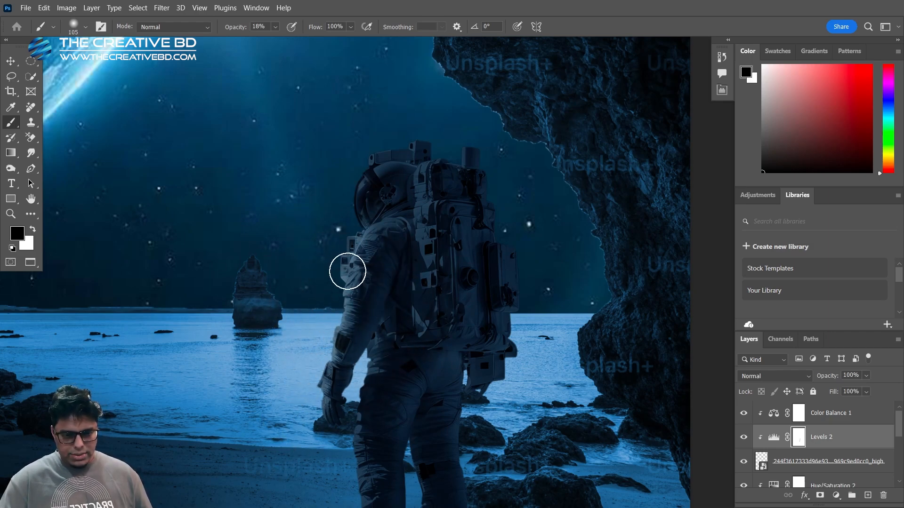
pyautogui.moveTo(347, 271)
pyautogui.mouseDown()
pyautogui.moveTo(352, 211)
pyautogui.moveTo(389, 178)
pyautogui.mouseUp()
pyautogui.moveTo(342, 222); pyautogui.dragTo(354, 223)
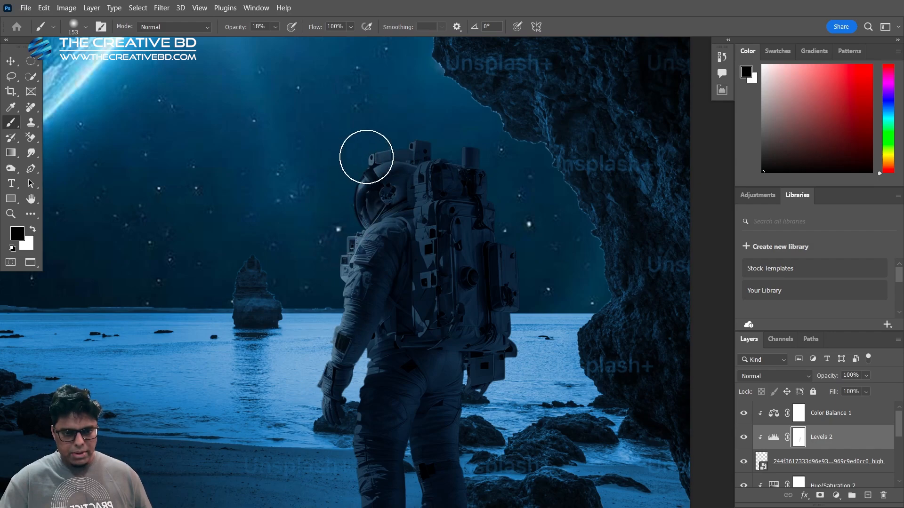
# Brighten the helmet's front and the forearm by painting black on the Levels mask with a larger soft brush
pyautogui.moveTo(367, 157)
pyautogui.mouseDown()
pyautogui.moveTo(332, 154)
pyautogui.moveTo(486, 149)
pyautogui.moveTo(329, 168)
pyautogui.moveTo(324, 196)
pyautogui.mouseUp()
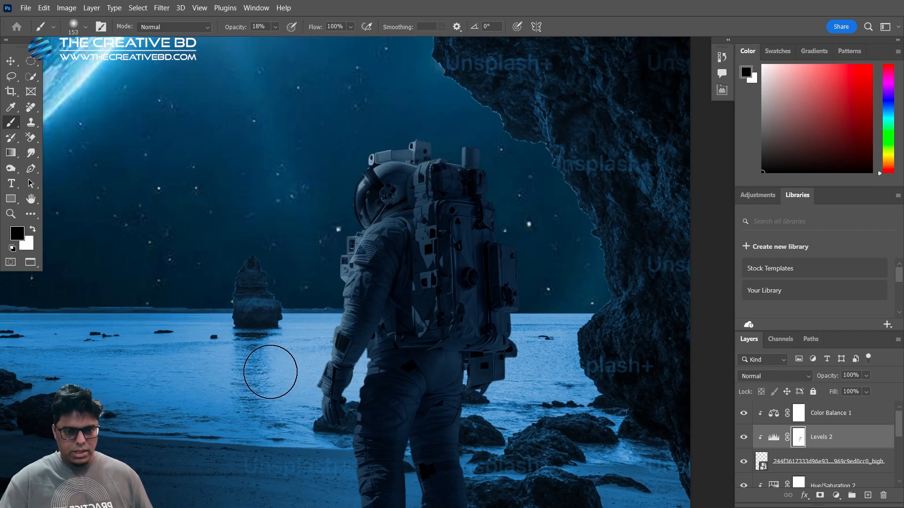
pyautogui.moveTo(330, 337); pyautogui.dragTo(309, 288)
pyautogui.moveTo(326, 256); pyautogui.dragTo(325, 314)
pyautogui.moveTo(257, 341); pyautogui.dragTo(246, 343)
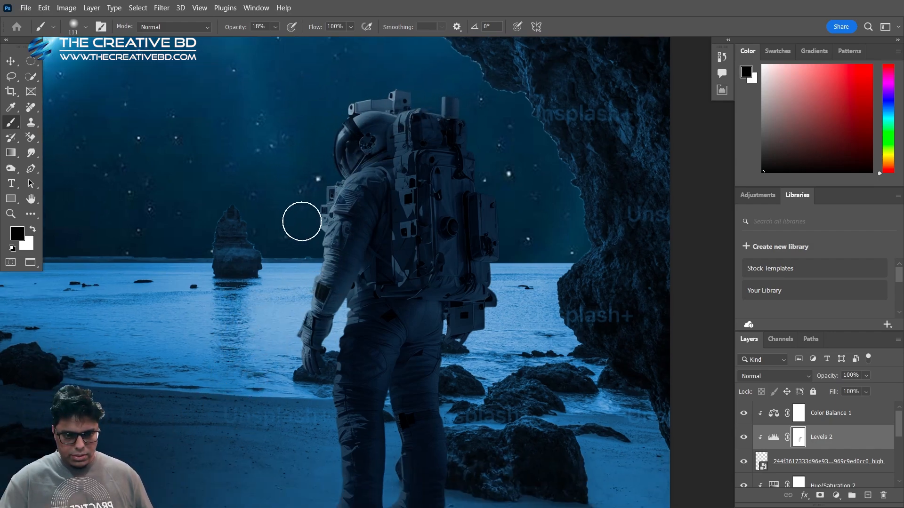
# Paint black on the Levels mask down the planet-facing edge of the astronaut's front leg
pyautogui.scroll(2, 281, 424)
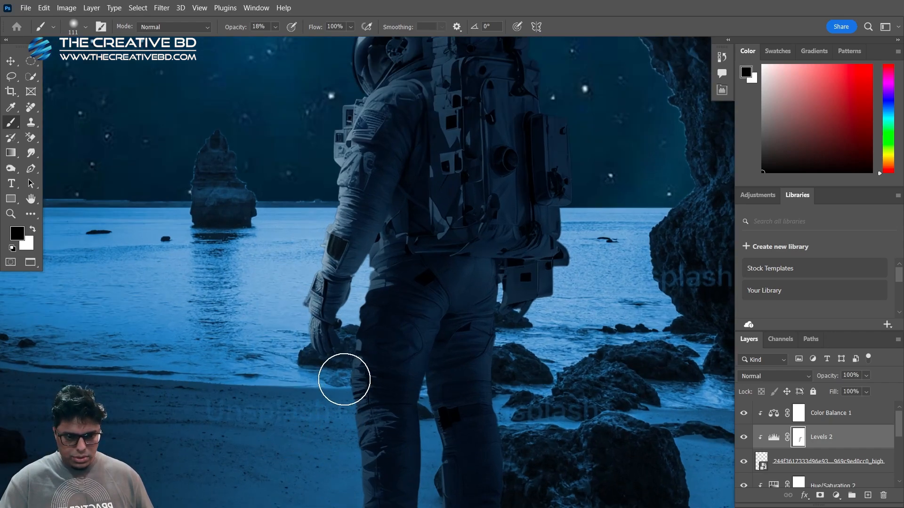
pyautogui.moveTo(339, 379); pyautogui.dragTo(329, 379)
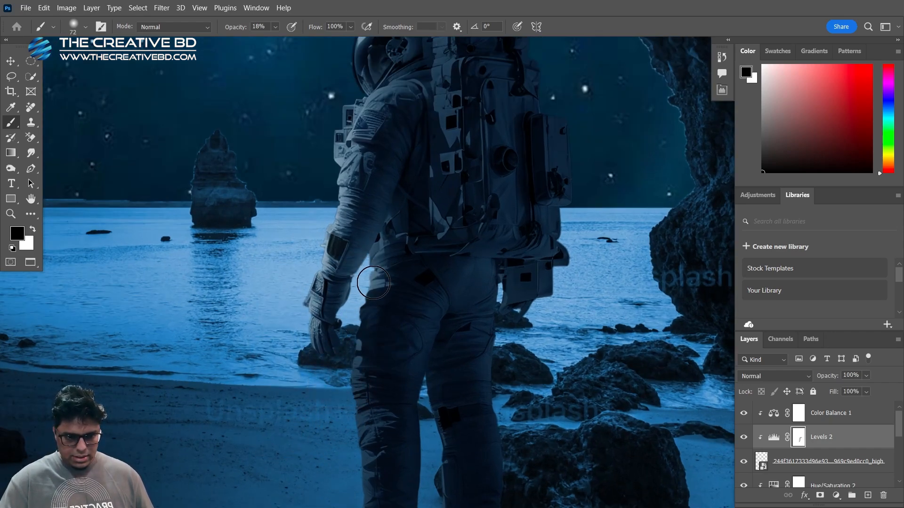
pyautogui.moveTo(373, 283)
pyautogui.mouseDown()
pyautogui.moveTo(347, 375)
pyautogui.moveTo(349, 430)
pyautogui.mouseUp()
pyautogui.moveTo(358, 377); pyautogui.dragTo(329, 314)
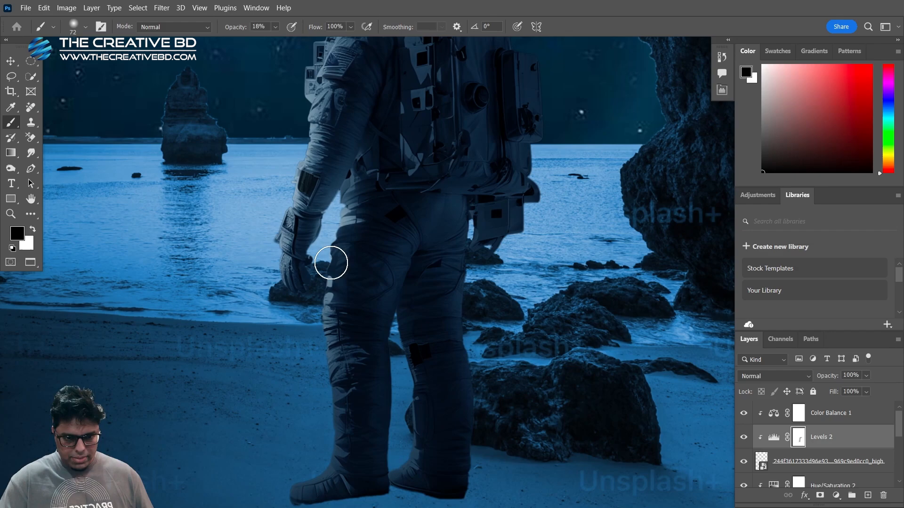
pyautogui.moveTo(331, 262)
pyautogui.mouseDown()
pyautogui.moveTo(335, 456)
pyautogui.moveTo(333, 414)
pyautogui.moveTo(324, 449)
pyautogui.moveTo(336, 386)
pyautogui.mouseUp()
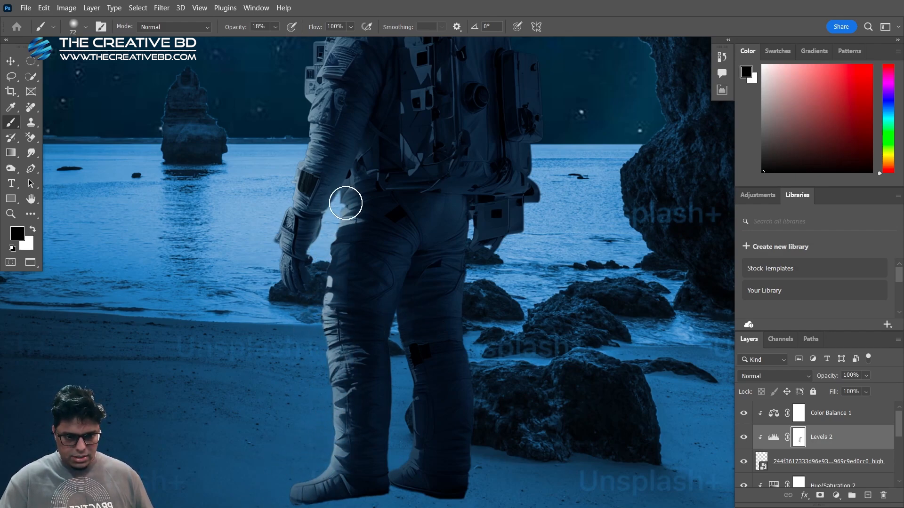
# Paint black on the Levels mask along the inner edge of the back leg and over the boots
pyautogui.moveTo(404, 338); pyautogui.dragTo(397, 338)
pyautogui.moveTo(398, 297)
pyautogui.mouseDown()
pyautogui.moveTo(414, 364)
pyautogui.moveTo(413, 469)
pyautogui.mouseUp()
pyautogui.moveTo(418, 433); pyautogui.dragTo(432, 437)
pyautogui.moveTo(392, 335)
pyautogui.mouseDown()
pyautogui.moveTo(402, 352)
pyautogui.moveTo(402, 440)
pyautogui.mouseUp()
pyautogui.moveTo(417, 410); pyautogui.dragTo(408, 409)
pyautogui.moveTo(408, 468)
pyautogui.mouseDown()
pyautogui.moveTo(403, 324)
pyautogui.moveTo(377, 237)
pyautogui.mouseUp()
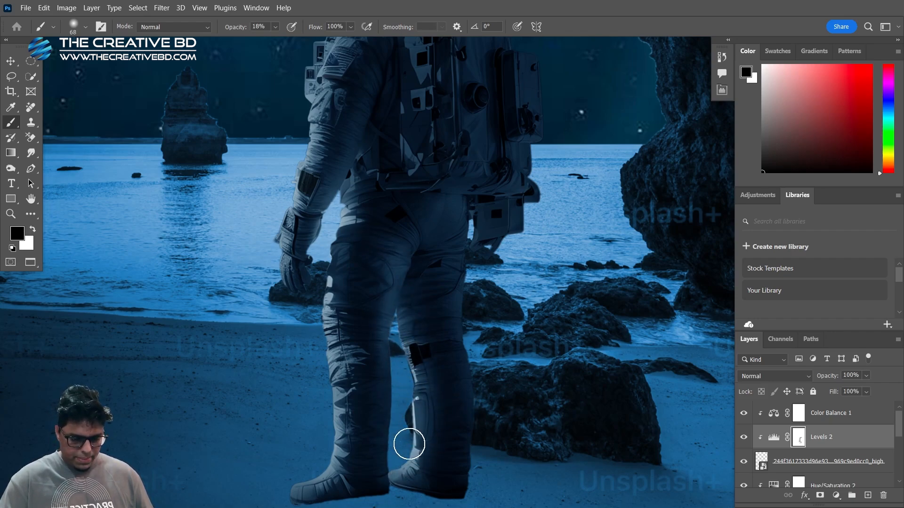
pyautogui.moveTo(432, 503); pyautogui.dragTo(410, 462)
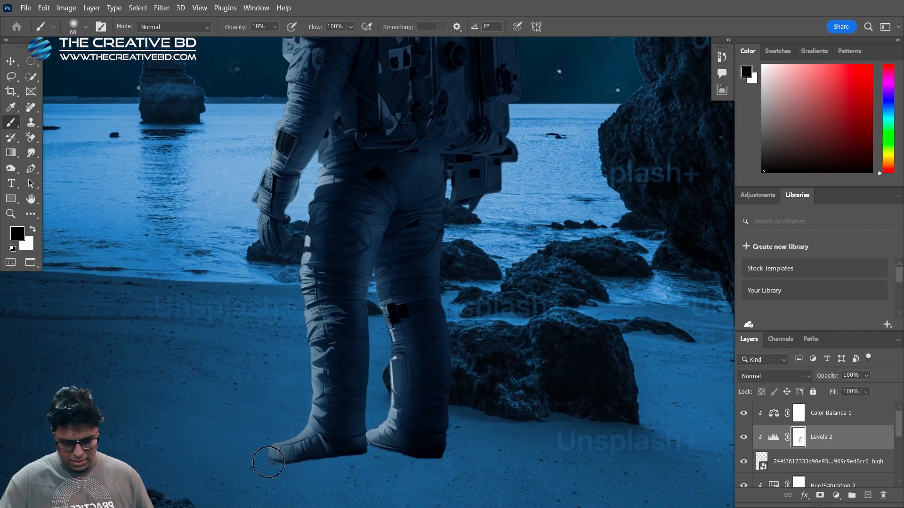
pyautogui.moveTo(372, 338); pyautogui.dragTo(323, 464)
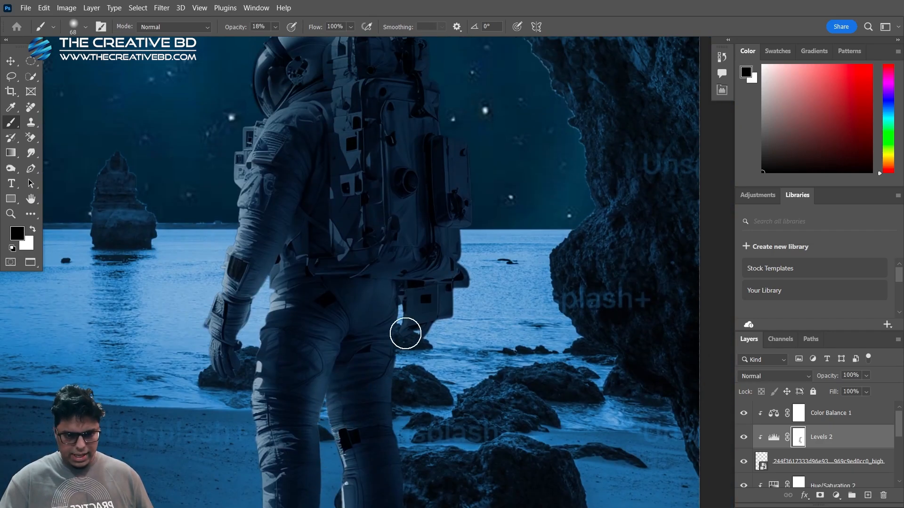
# Softly brighten the astronaut's helmet and upper body on the Levels mask using a much larger brush
pyautogui.moveTo(401, 336); pyautogui.dragTo(368, 442)
pyautogui.moveTo(264, 144); pyautogui.dragTo(296, 141)
pyautogui.moveTo(266, 113); pyautogui.dragTo(207, 170)
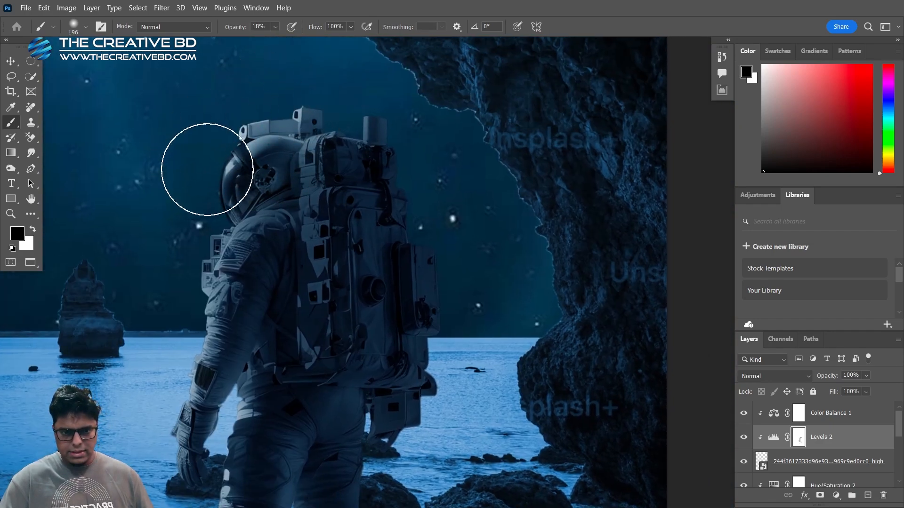
pyautogui.scroll(-2, 207, 169)
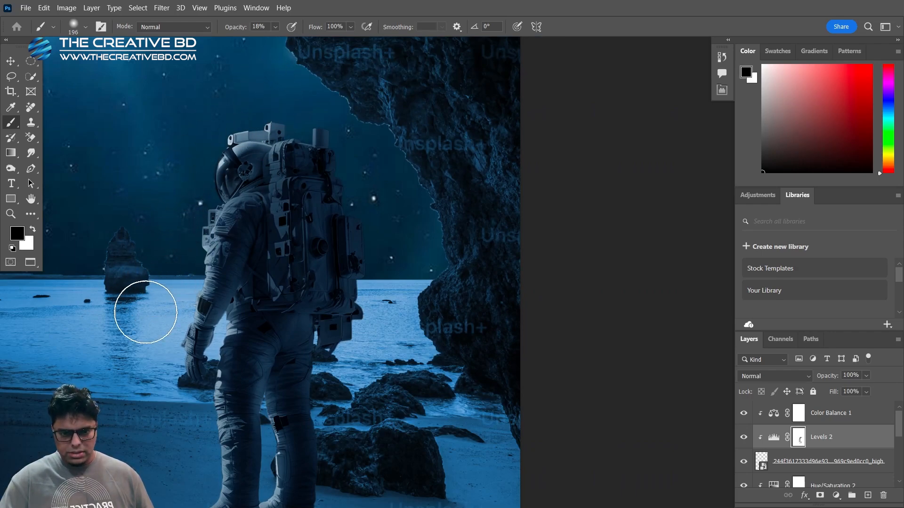
pyautogui.scroll(2, 146, 312)
pyautogui.moveTo(218, 319); pyautogui.dragTo(233, 323)
pyautogui.scroll(2, 232, 323)
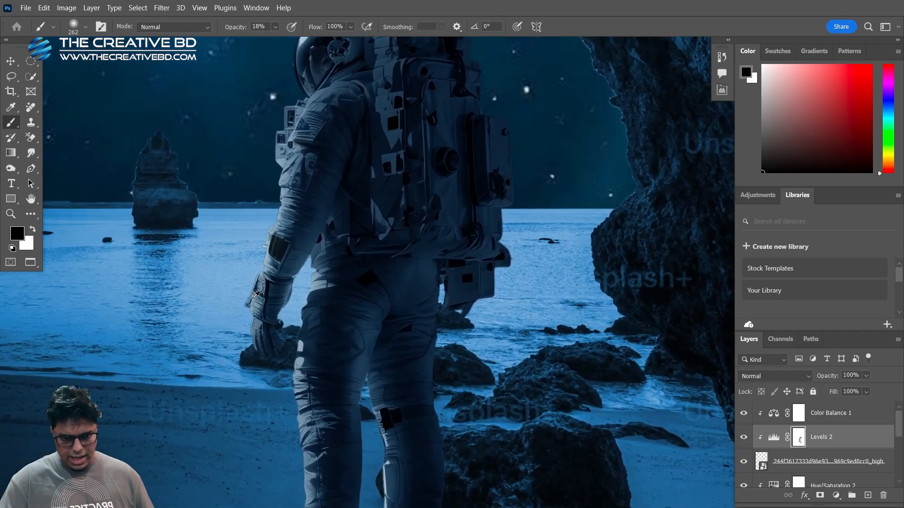
# Reduce the brush size and paint black on the Levels mask along the astronaut's waist and hip
pyautogui.scroll(2, 256, 295)
pyautogui.moveTo(355, 287); pyautogui.dragTo(285, 274)
pyautogui.moveTo(340, 217)
pyautogui.mouseDown()
pyautogui.moveTo(321, 272)
pyautogui.moveTo(351, 197)
pyautogui.moveTo(332, 226)
pyautogui.mouseUp()
pyautogui.moveTo(331, 227)
pyautogui.mouseDown()
pyautogui.moveTo(312, 235)
pyautogui.moveTo(331, 243)
pyautogui.moveTo(341, 216)
pyautogui.moveTo(314, 306)
pyautogui.mouseUp()
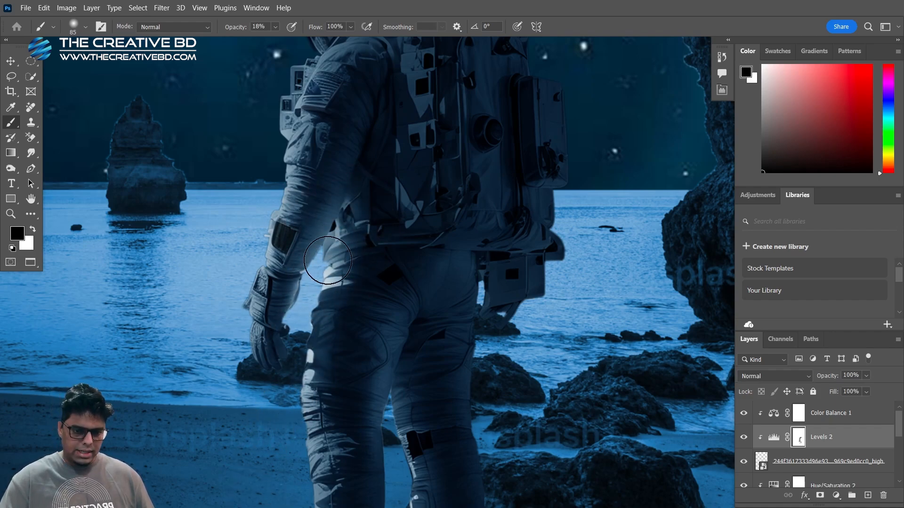
# Build up more light on the upper arm, shoulder and helmet by painting further black on the Levels mask
pyautogui.scroll(-2, 328, 261)
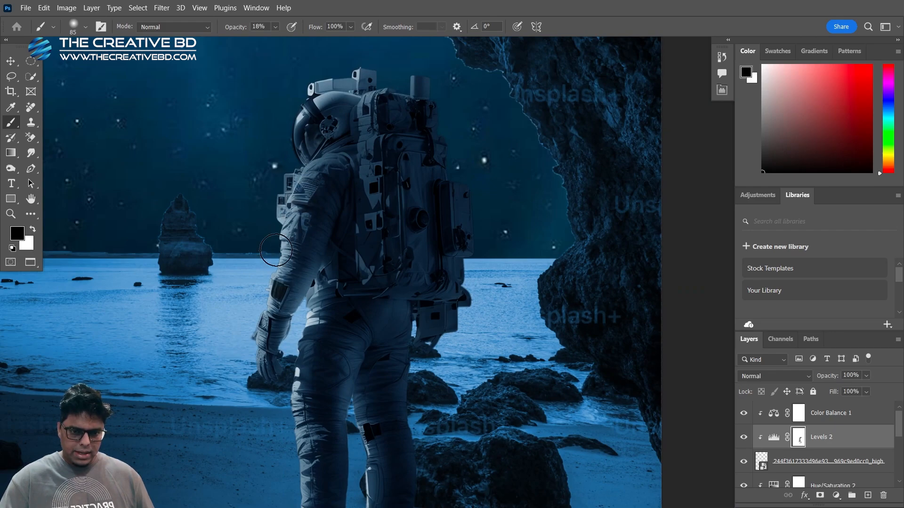
pyautogui.moveTo(276, 250); pyautogui.dragTo(311, 160)
pyautogui.moveTo(286, 198); pyautogui.dragTo(311, 198)
pyautogui.moveTo(289, 167); pyautogui.dragTo(338, 60)
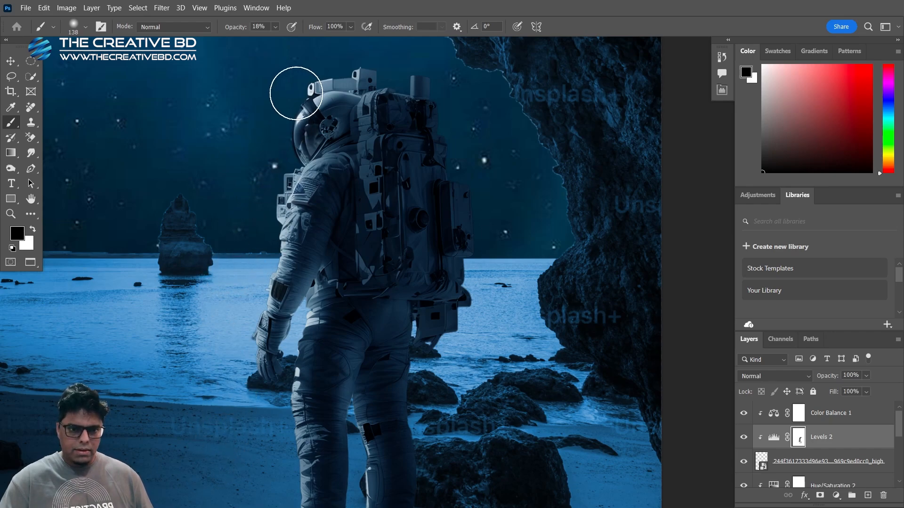
# Examine the lighting on the astronaut's legs and how the figure fits the whole composition
pyautogui.scroll(-3, 395, 242)
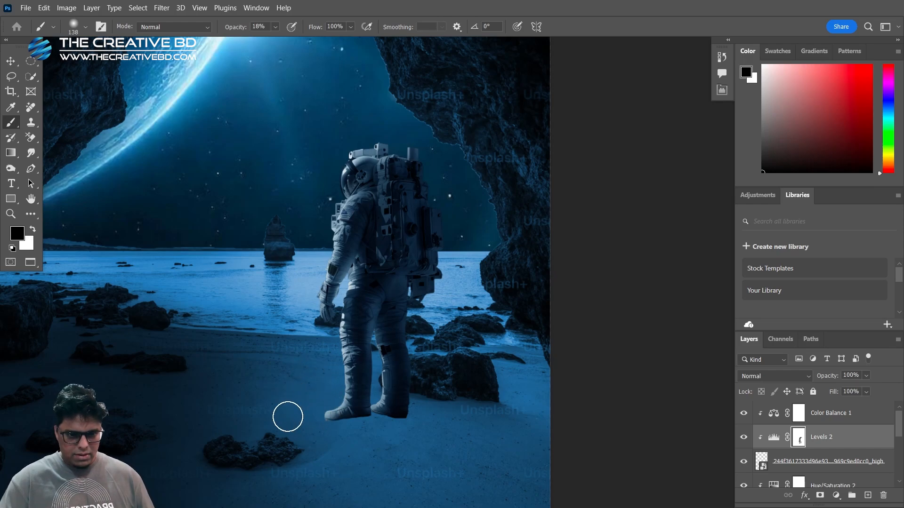
pyautogui.scroll(4, 376, 423)
pyautogui.moveTo(375, 371)
pyautogui.mouseDown()
pyautogui.moveTo(401, 370)
pyautogui.moveTo(346, 359)
pyautogui.mouseUp()
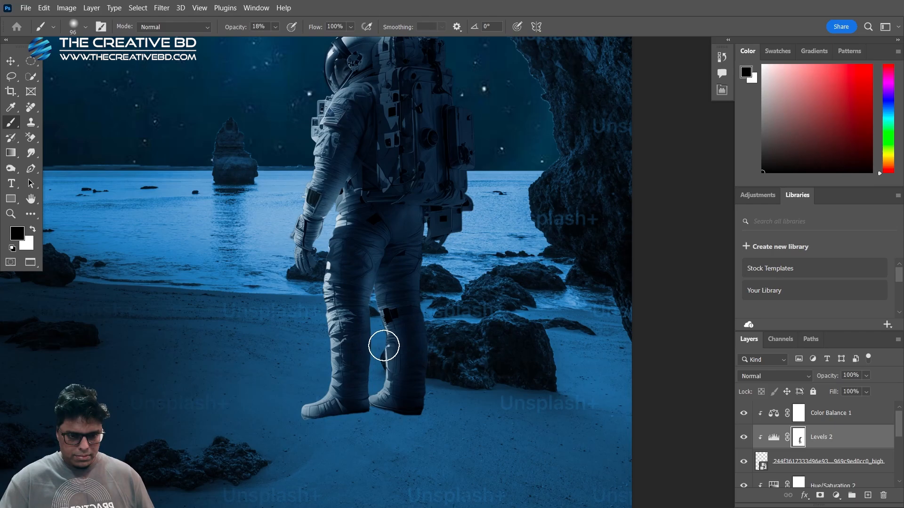
pyautogui.scroll(-4, 372, 400)
pyautogui.scroll(1, 365, 412)
pyautogui.scroll(-2, 365, 411)
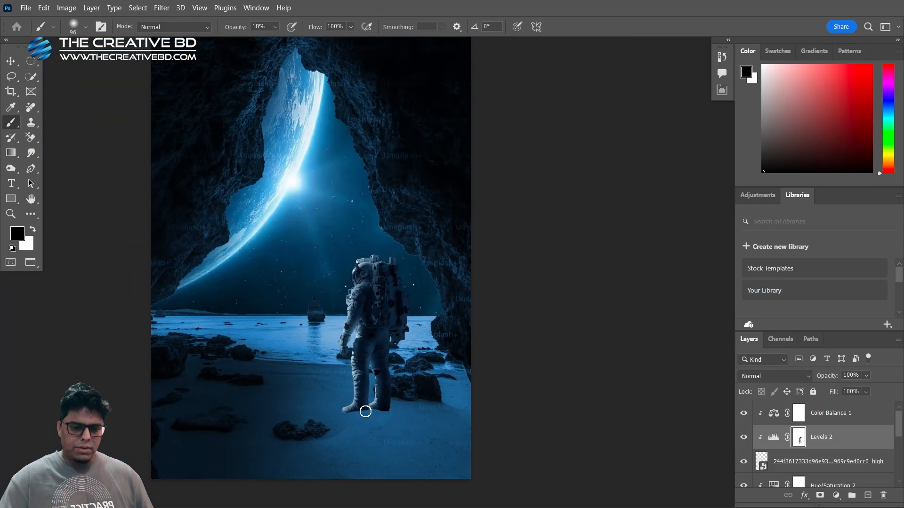
pyautogui.scroll(2, 365, 412)
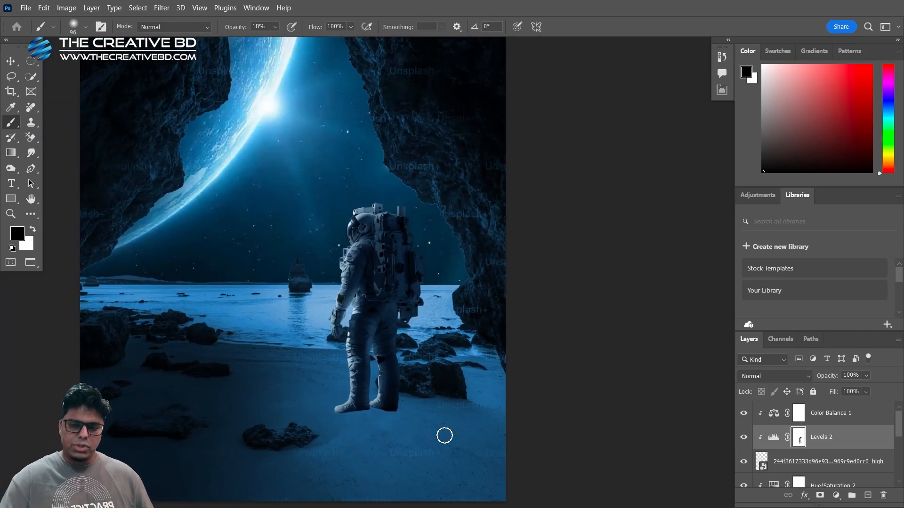
# Load the outline of the astronaut layer as a selection
pyautogui.scroll(-1, 818, 454)
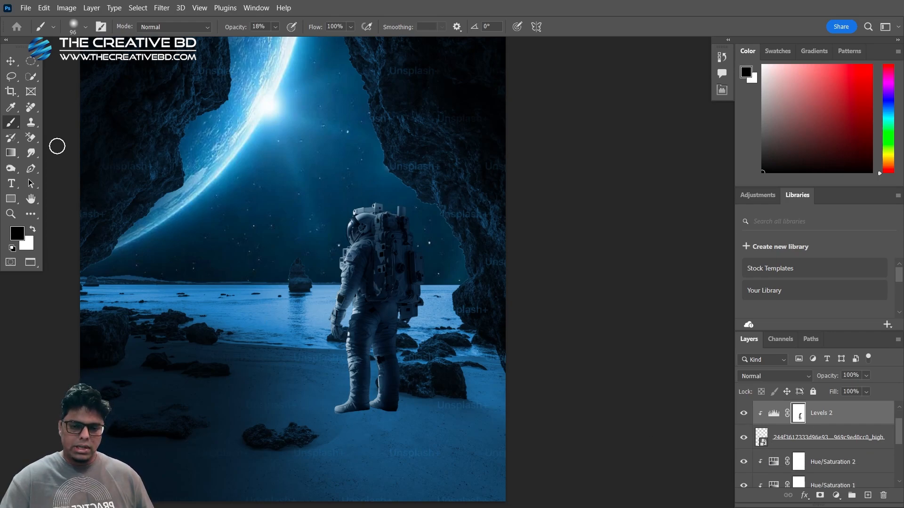
pyautogui.click(10, 59)
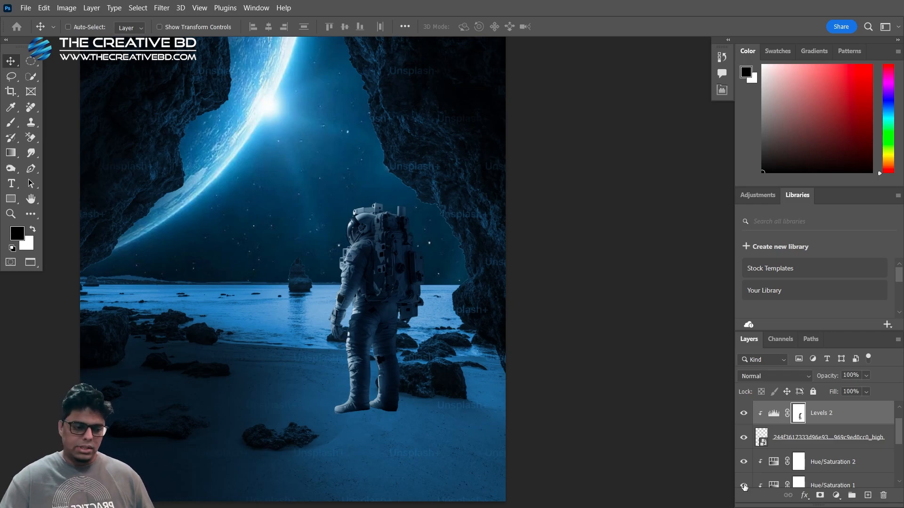
pyautogui.click(800, 444)
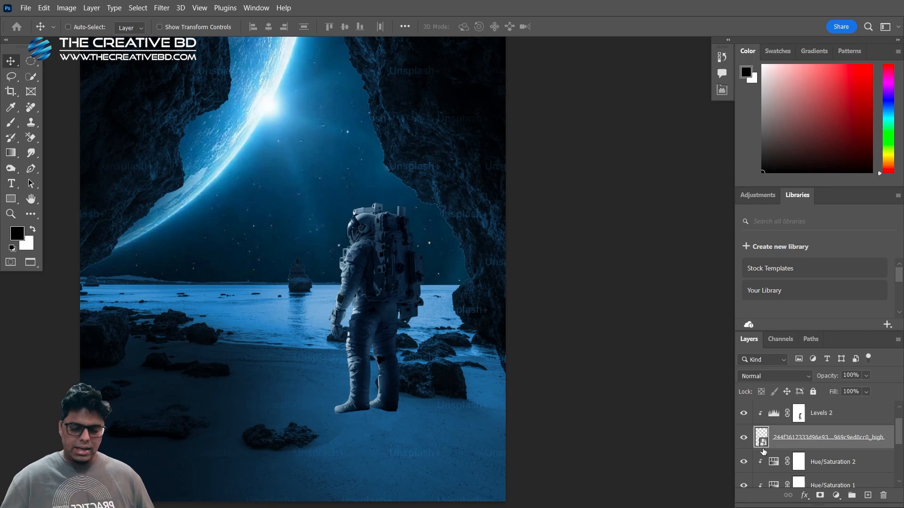
pyautogui.press('ctrl')
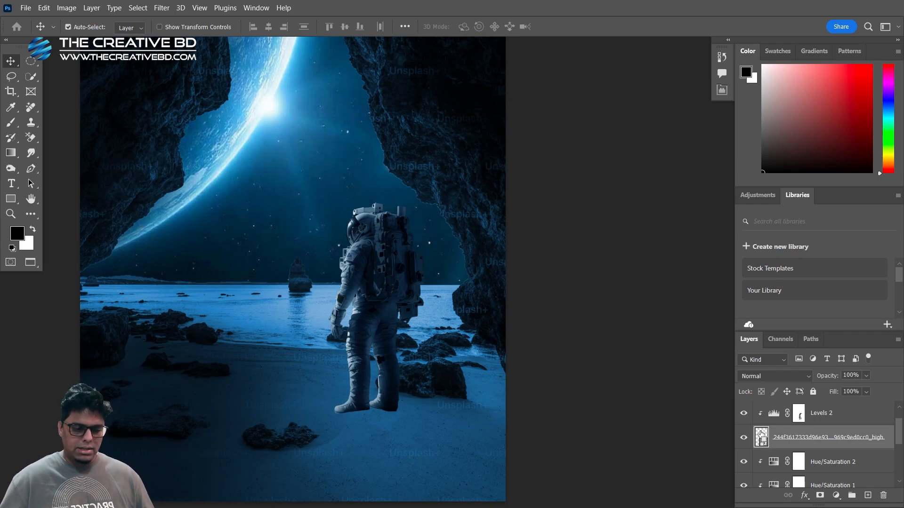
pyautogui.keyDown('ctrl'); pyautogui.click(761, 437); pyautogui.keyUp('ctrl')
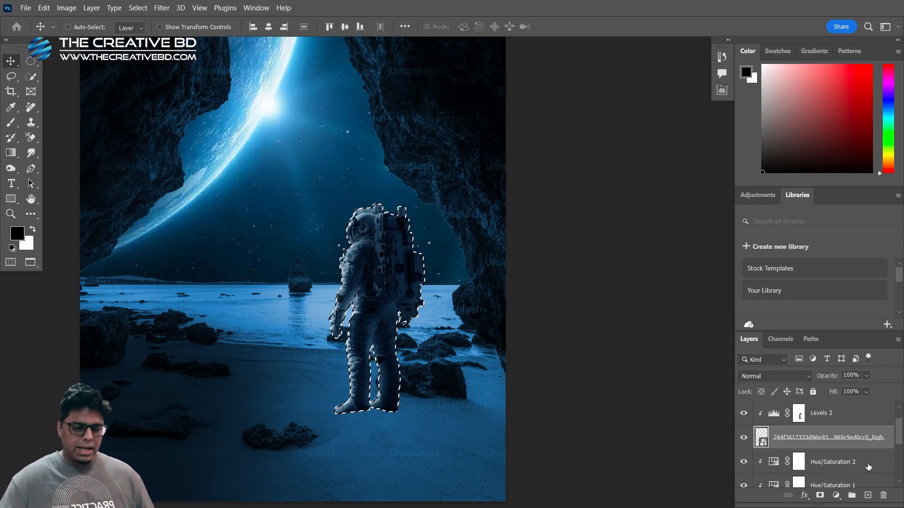
# Add a new layer directly beneath the astronaut, fill the selected silhouette with black, and deselect
pyautogui.click(825, 463)
pyautogui.scroll(-1, 782, 458)
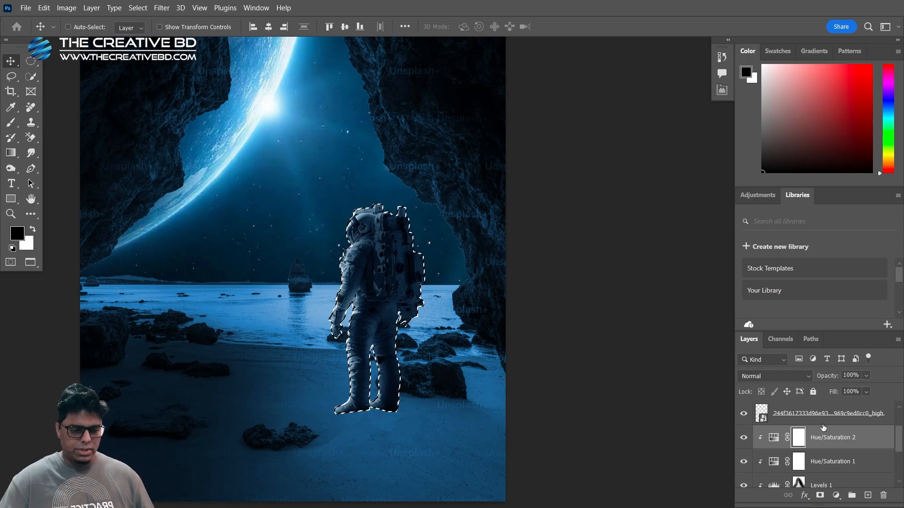
pyautogui.click(868, 496)
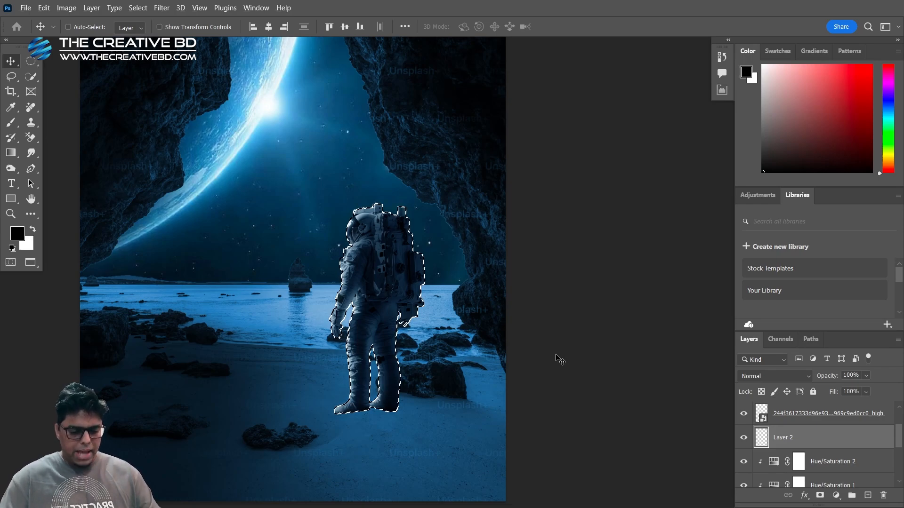
pyautogui.hotkey('alt', 'BackSpace')
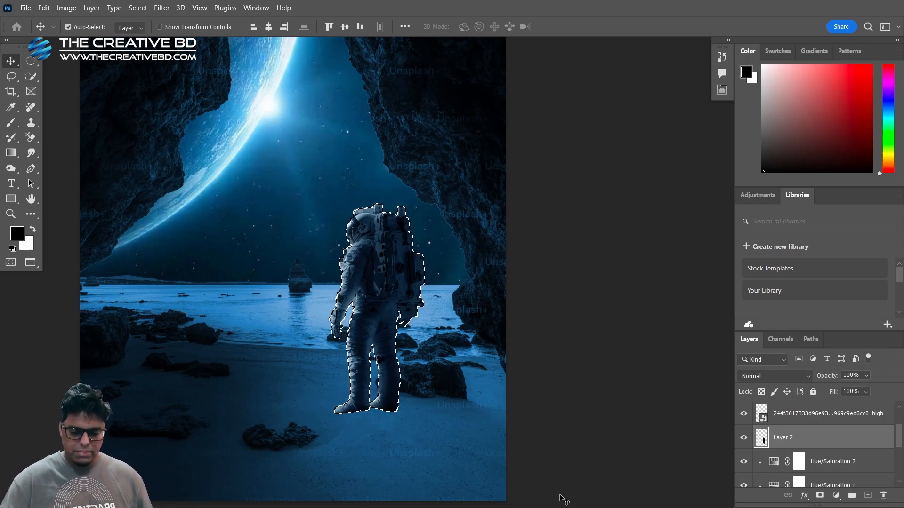
pyautogui.hotkey('ctrl', 'd')
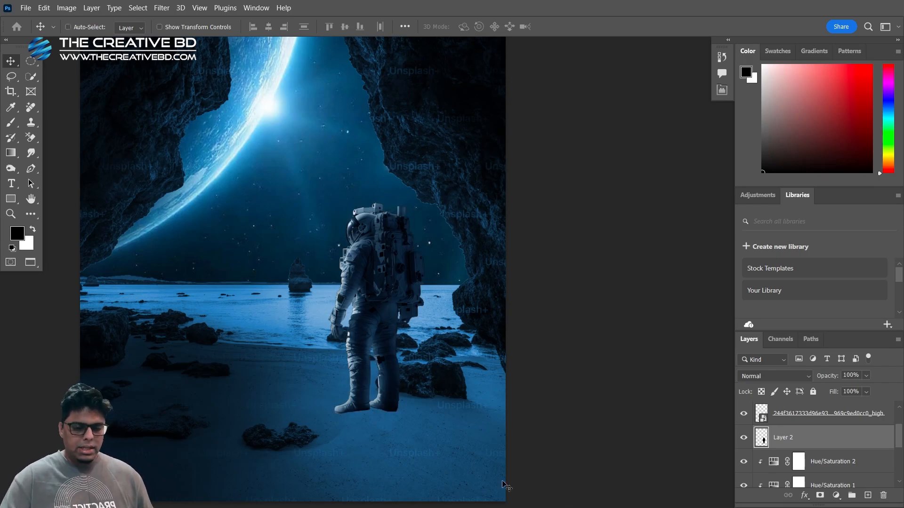
pyautogui.click(68, 26)
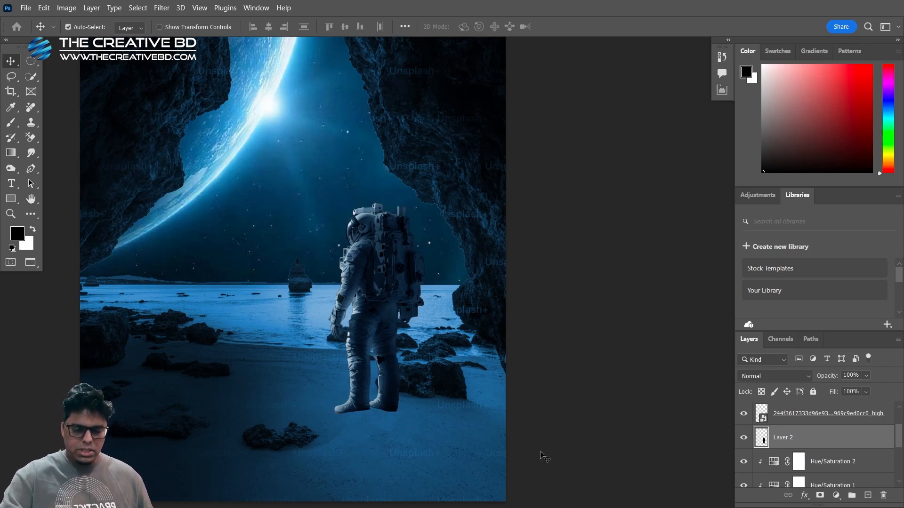
# Flip the black silhouette layer vertically and move it below the astronaut so it extends downward from the boots
pyautogui.hotkey('ctrl', 't')
pyautogui.rightClick(370, 309)
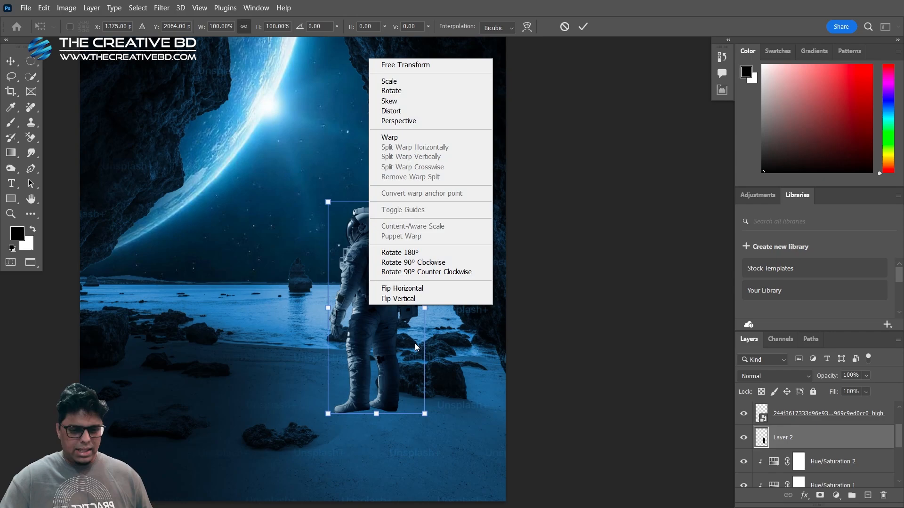
pyautogui.click(411, 303)
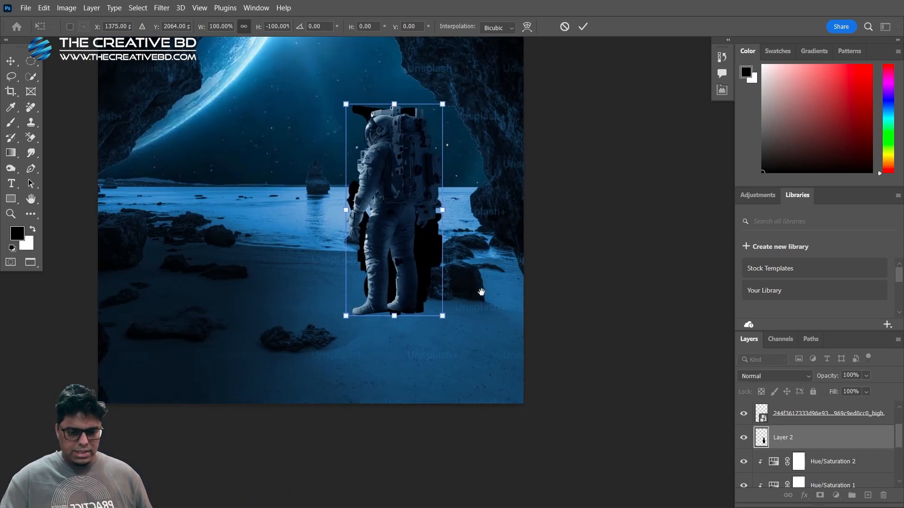
pyautogui.scroll(-3, 461, 408)
pyautogui.moveTo(395, 206); pyautogui.dragTo(396, 406)
pyautogui.moveTo(458, 409); pyautogui.dragTo(425, 361)
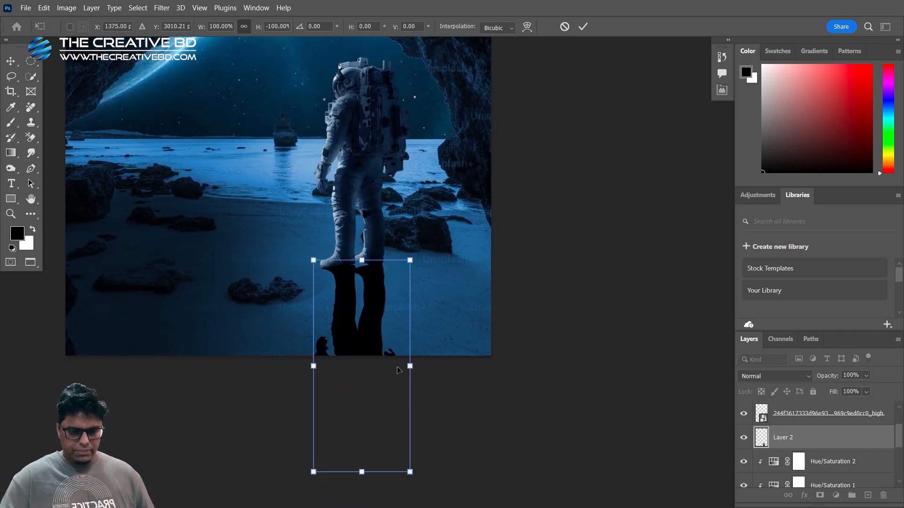
# Skew the flipped silhouette about 59° horizontally, widening its far end to about 317%, so it falls diagonally toward the image's lower-right corner
pyautogui.rightClick(375, 325)
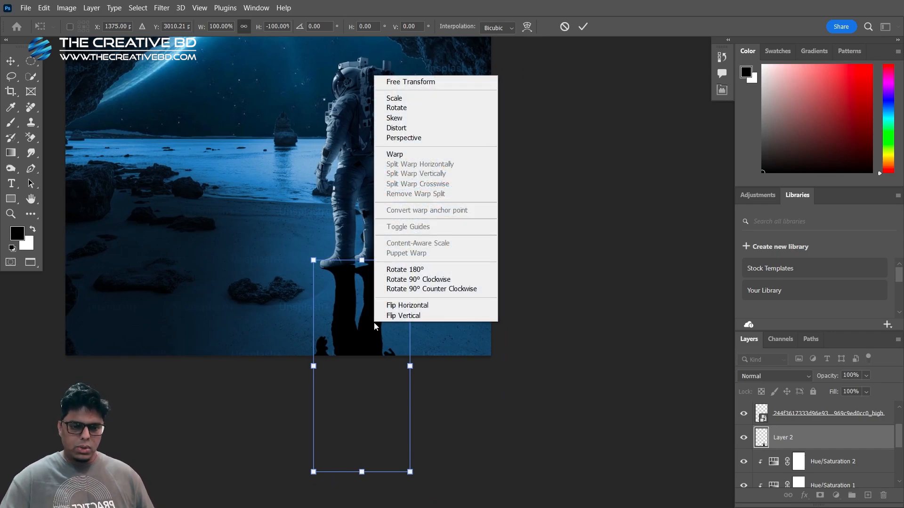
pyautogui.click(400, 118)
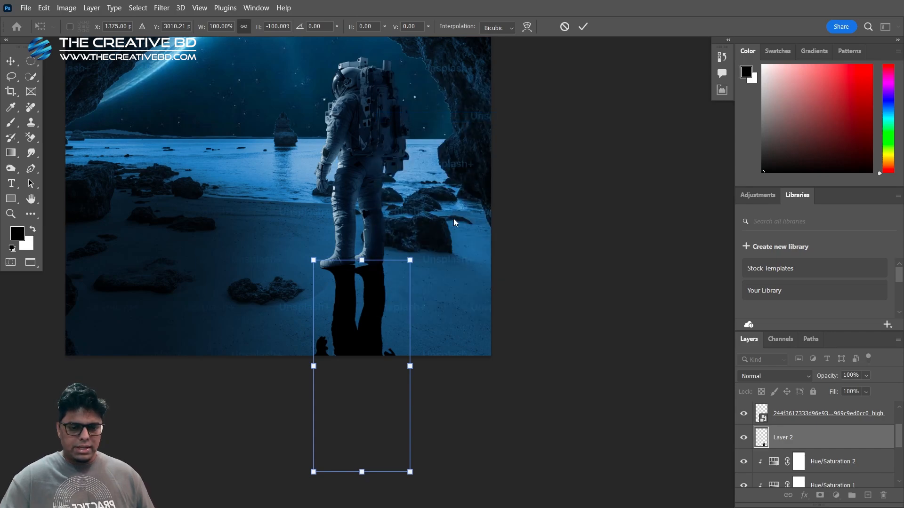
pyautogui.moveTo(410, 472); pyautogui.dragTo(631, 396)
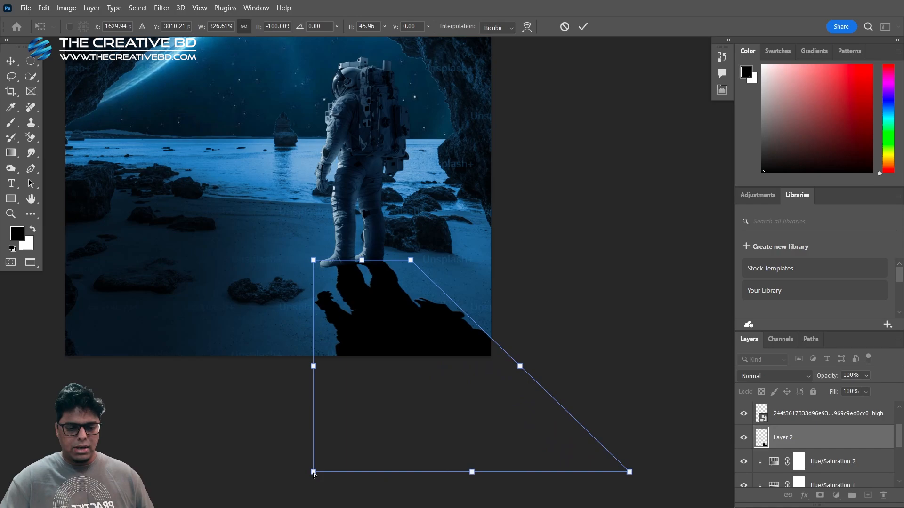
pyautogui.moveTo(314, 472); pyautogui.dragTo(453, 464)
pyautogui.moveTo(248, 139); pyautogui.dragTo(253, 166)
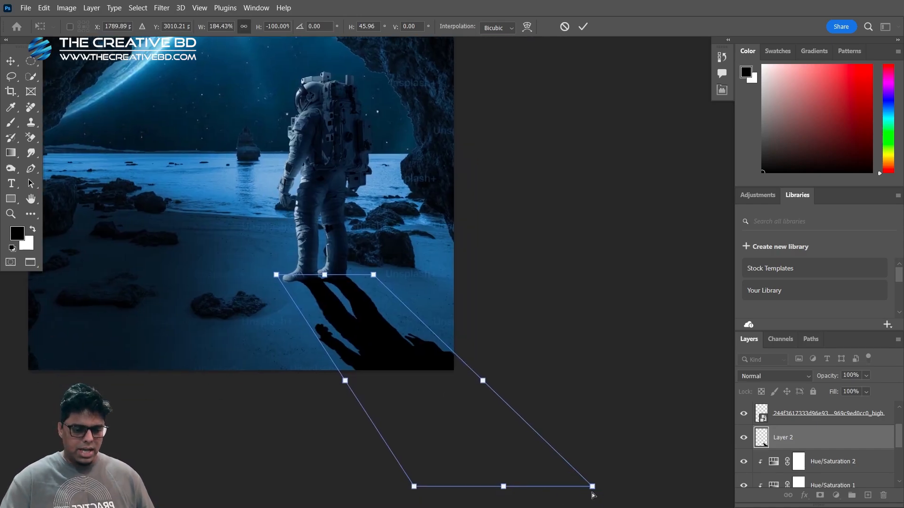
pyautogui.moveTo(593, 489); pyautogui.dragTo(724, 408)
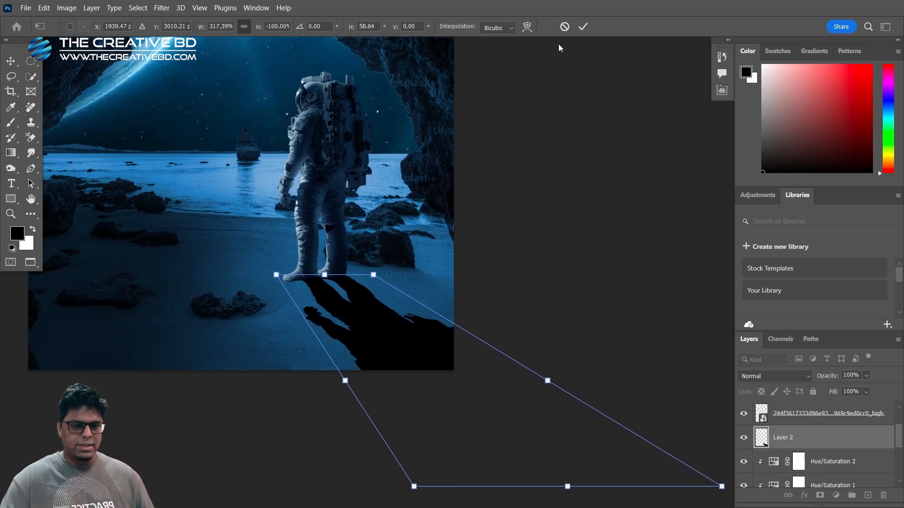
pyautogui.click(584, 27)
# Enlarge the visible layer list and set the shadow layer's opacity to 30%
pyautogui.scroll(-1, 241, 291)
pyautogui.moveTo(218, 229); pyautogui.dragTo(307, 316)
pyautogui.scroll(5, 416, 451)
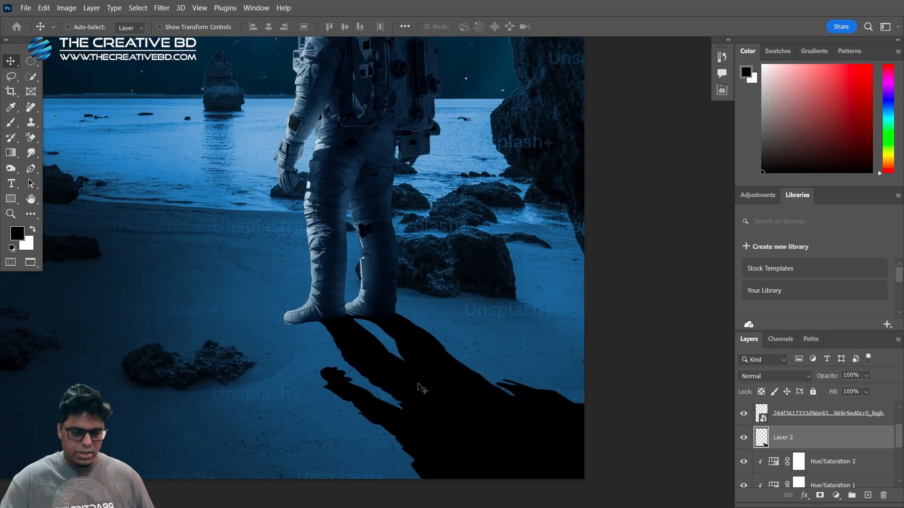
pyautogui.moveTo(375, 400); pyautogui.dragTo(365, 360)
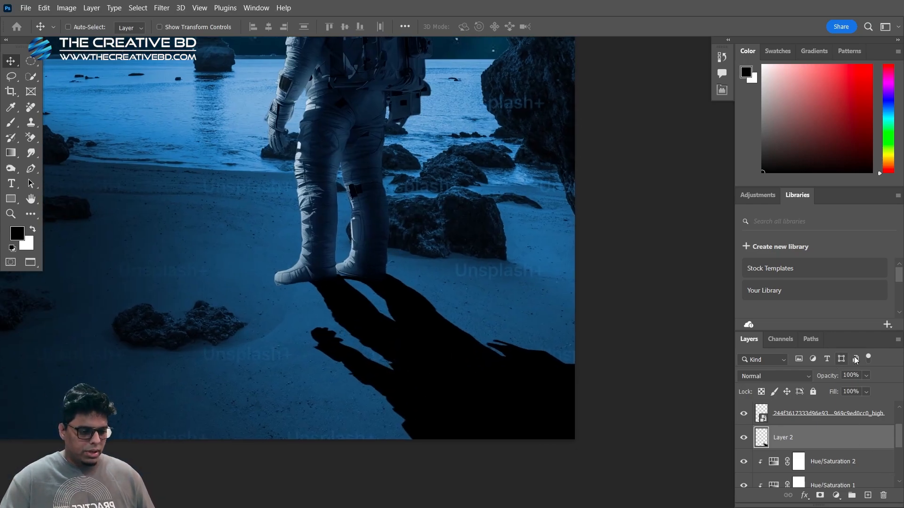
pyautogui.scroll(2, 842, 442)
pyautogui.scroll(-3, 841, 443)
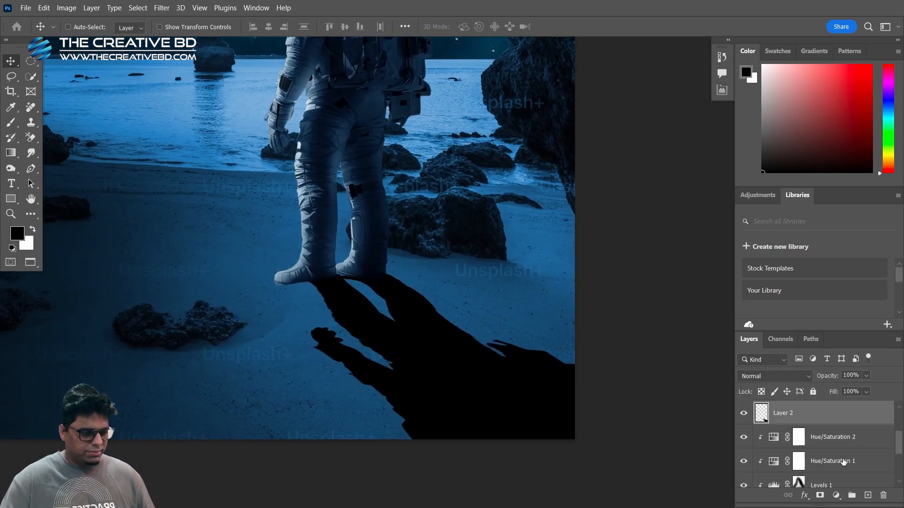
pyautogui.moveTo(838, 332); pyautogui.dragTo(799, 122)
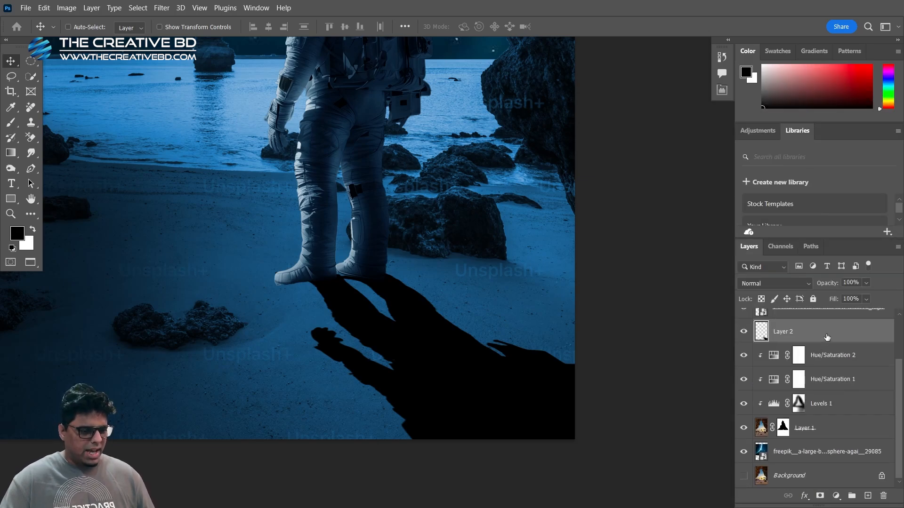
pyautogui.click(859, 284)
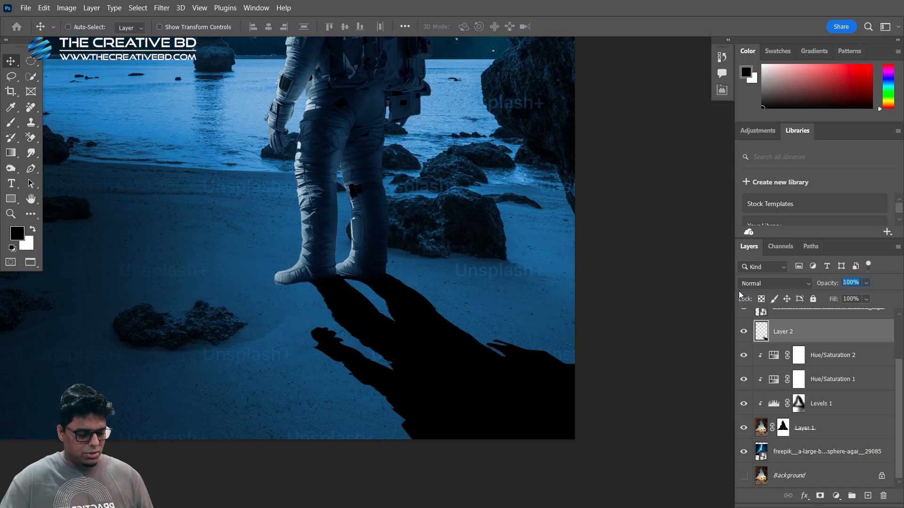
pyautogui.write('304')
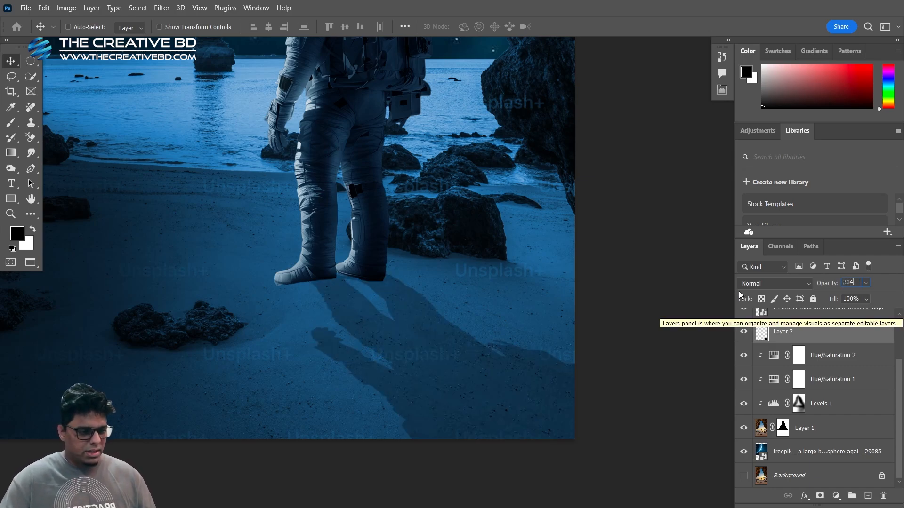
pyautogui.press('Return')
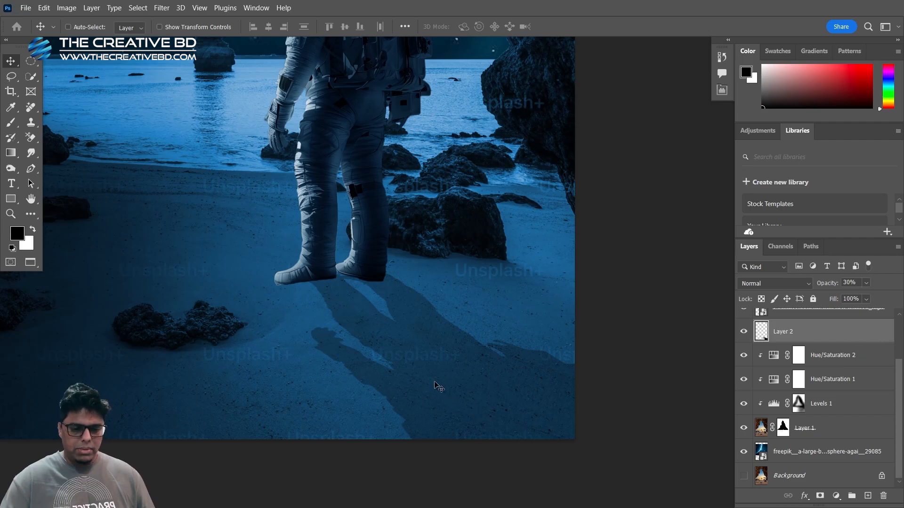
# Soften the shadow's edges with a Gaussian Blur of 9.6 pixels radius
pyautogui.scroll(2, 349, 348)
pyautogui.scroll(1, 351, 350)
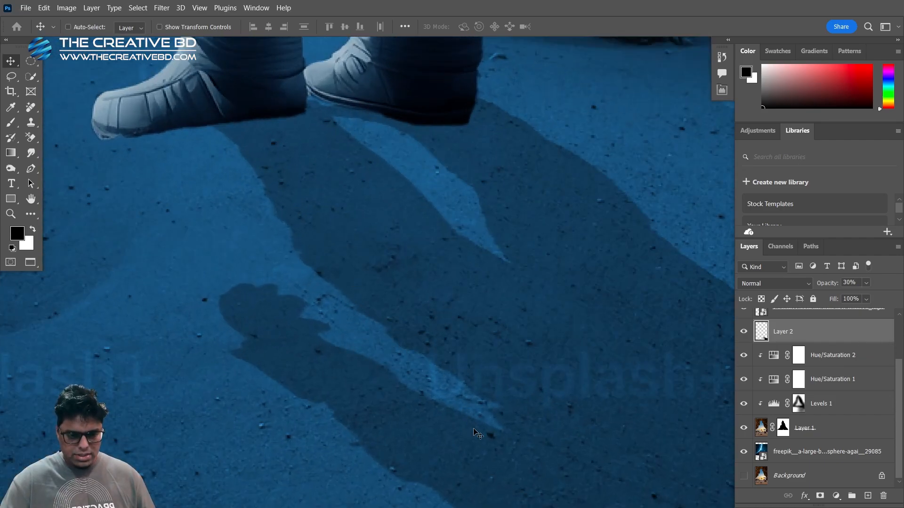
pyautogui.scroll(-3, 353, 366)
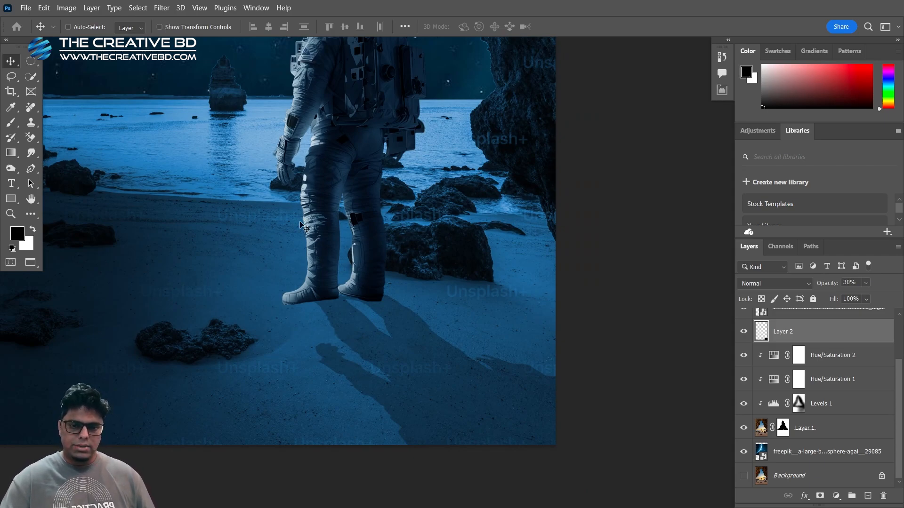
pyautogui.click(162, 8)
pyautogui.moveTo(202, 150)
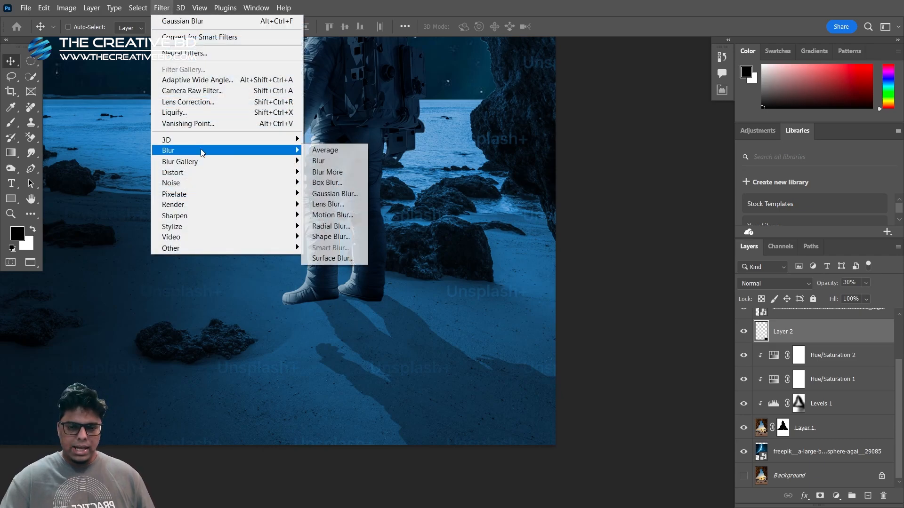
pyautogui.click(343, 197)
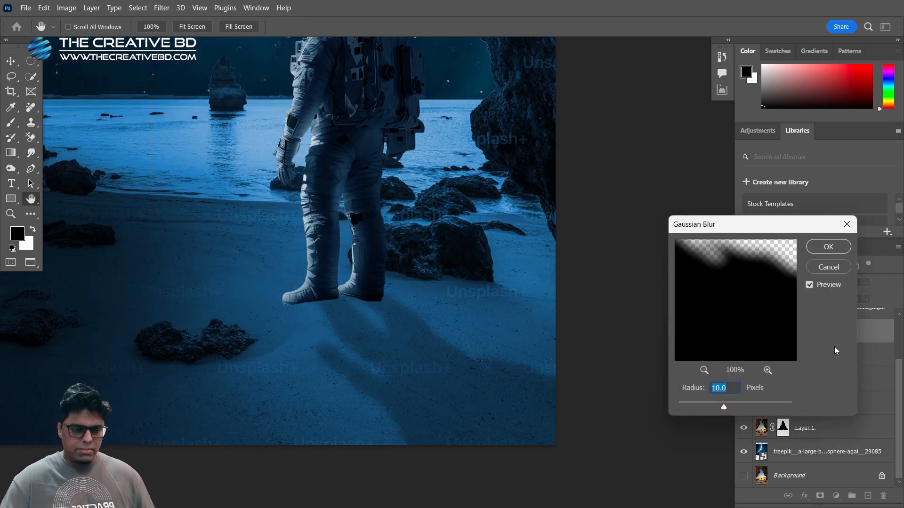
pyautogui.moveTo(724, 408)
pyautogui.mouseDown()
pyautogui.moveTo(736, 408)
pyautogui.moveTo(723, 406)
pyautogui.mouseUp()
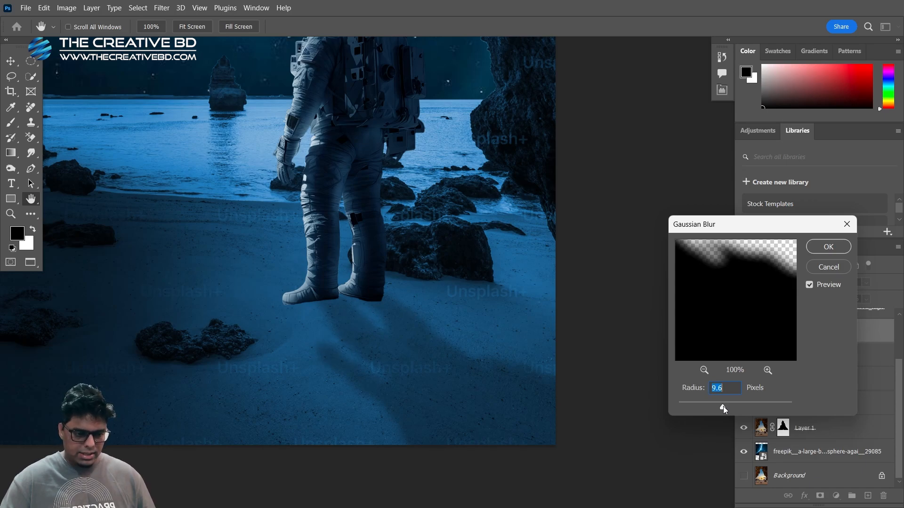
pyautogui.click(827, 248)
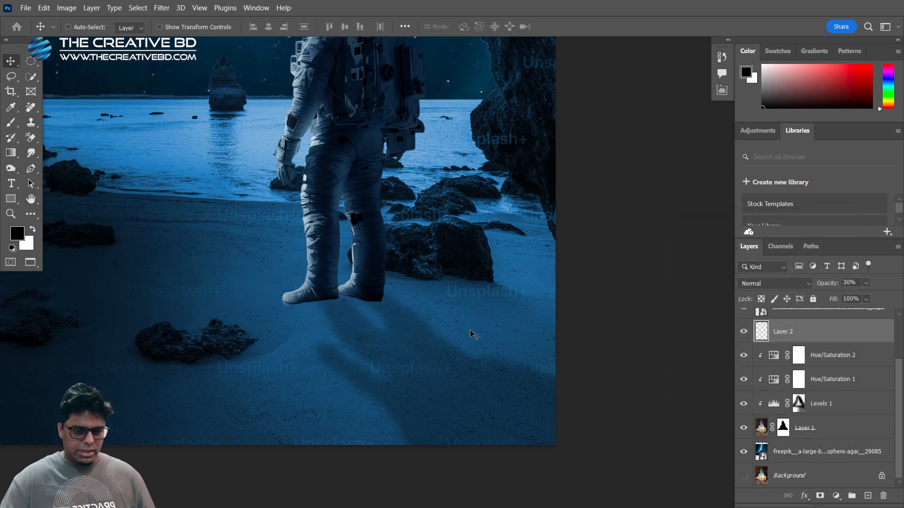
# View the whole composition full screen without the interface to judge how the shadow fits the scene
pyautogui.scroll(-3, 394, 369)
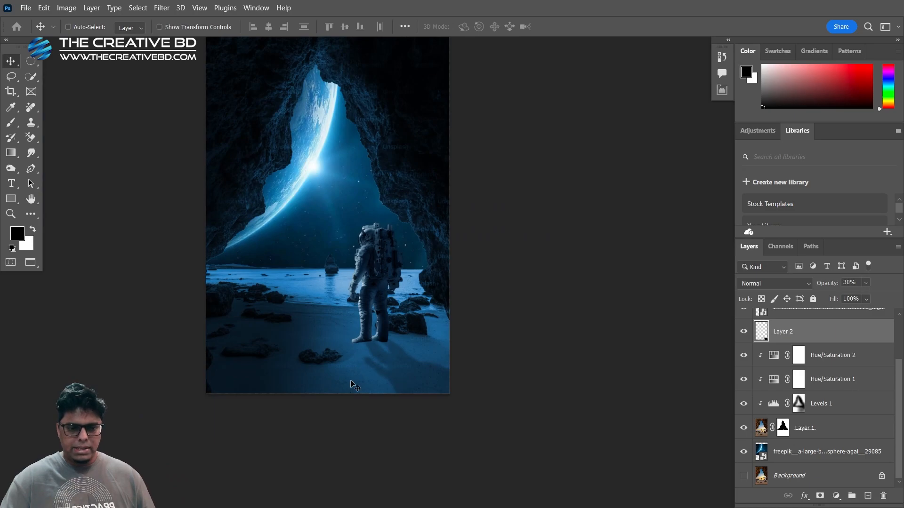
pyautogui.moveTo(321, 191); pyautogui.dragTo(342, 247)
pyautogui.scroll(2, 347, 253)
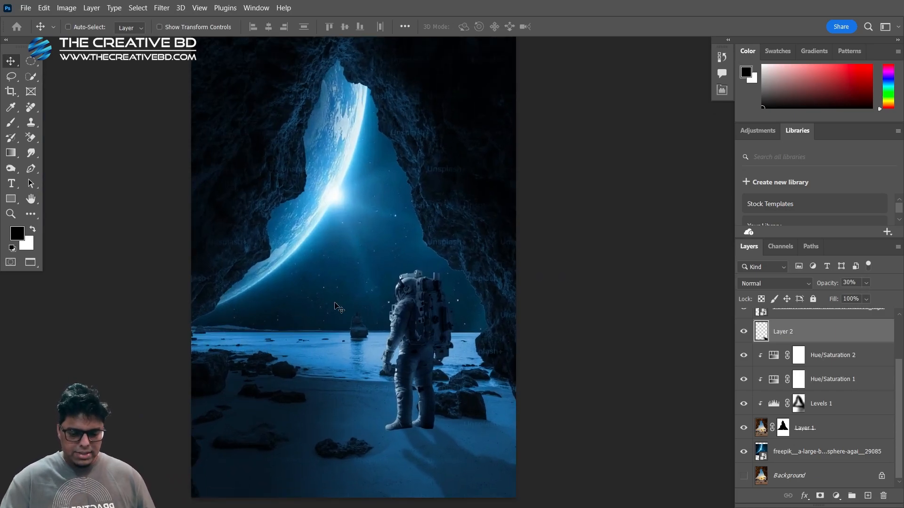
pyautogui.press('f')
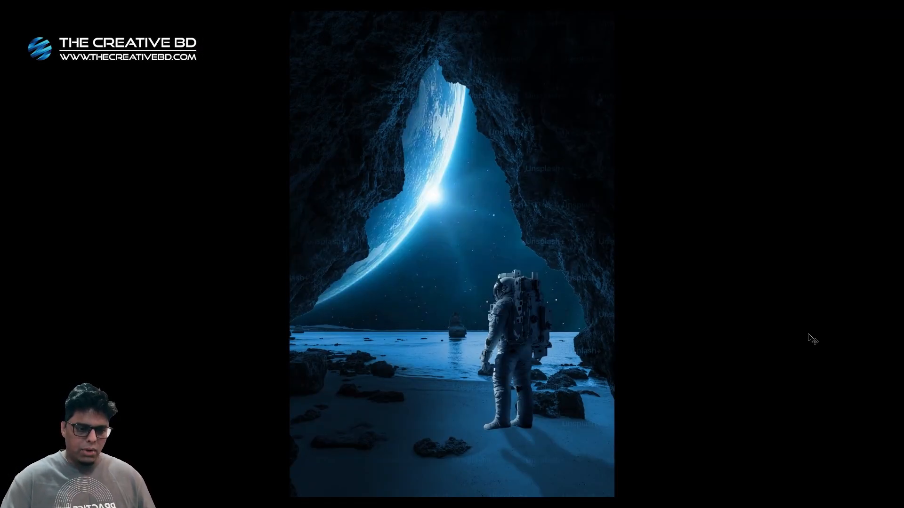